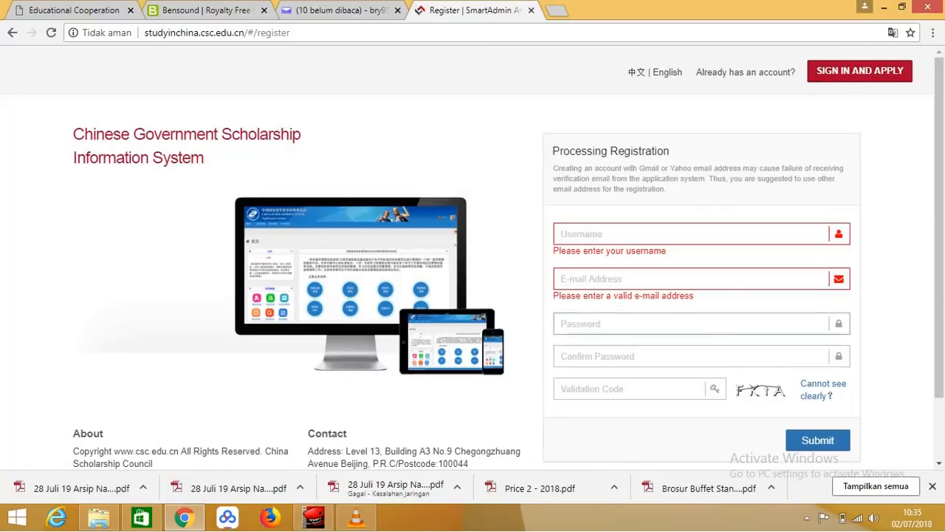
Look over the registration form's password, confirm password and validation code fields
click(686, 323)
click(886, 332)
click(687, 368)
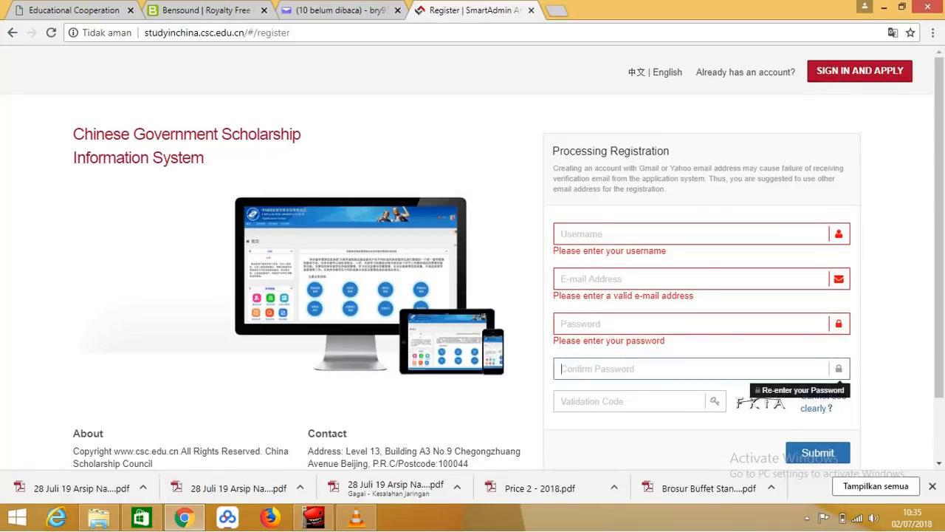
click(887, 369)
click(628, 401)
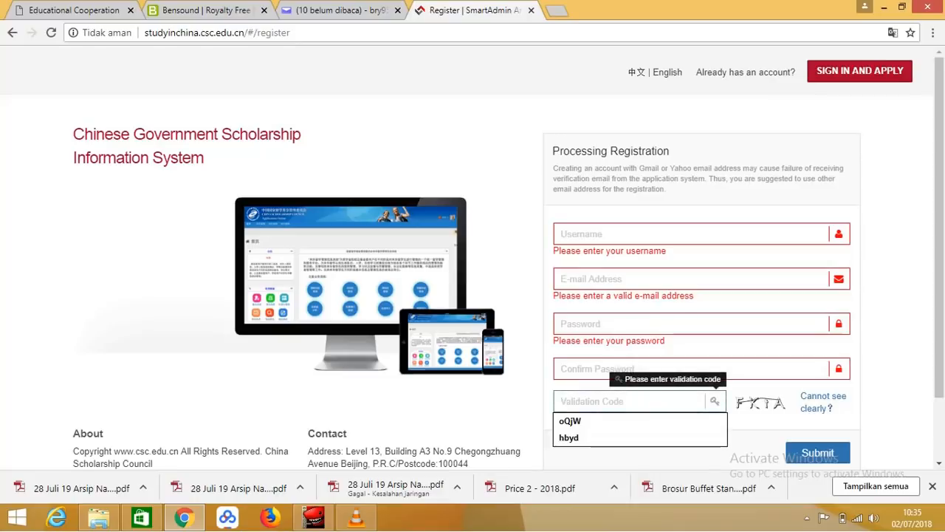
scroll(817, 383, down, 1)
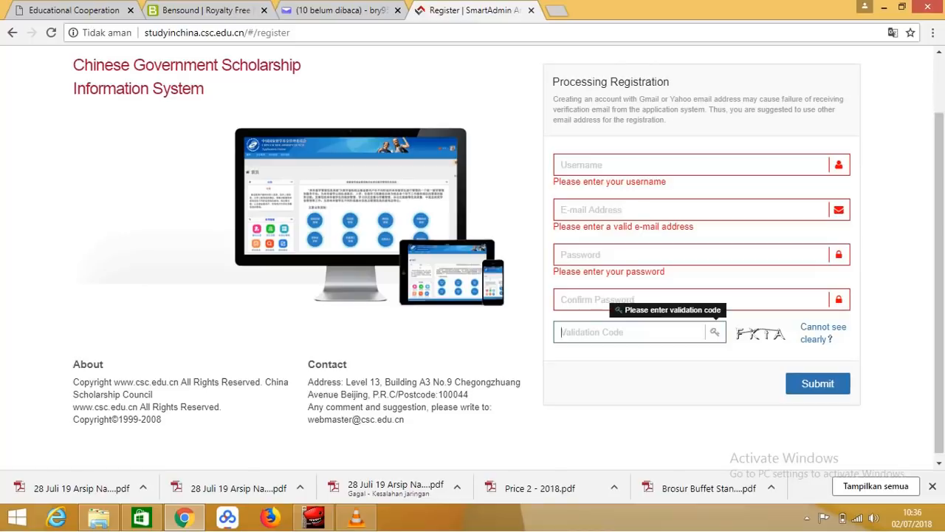
scroll(473, 259, up, 1)
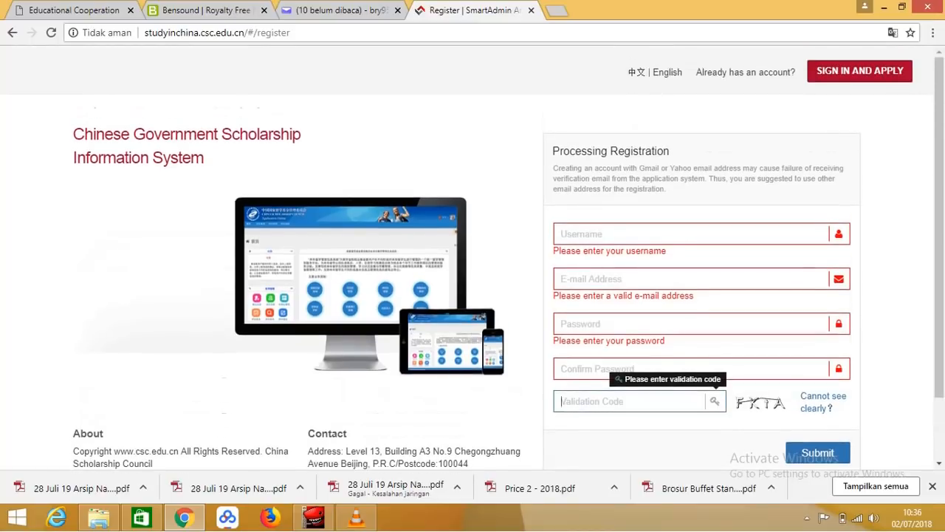
Switch to the sign-in page and fill in the account's e-mail address
click(859, 70)
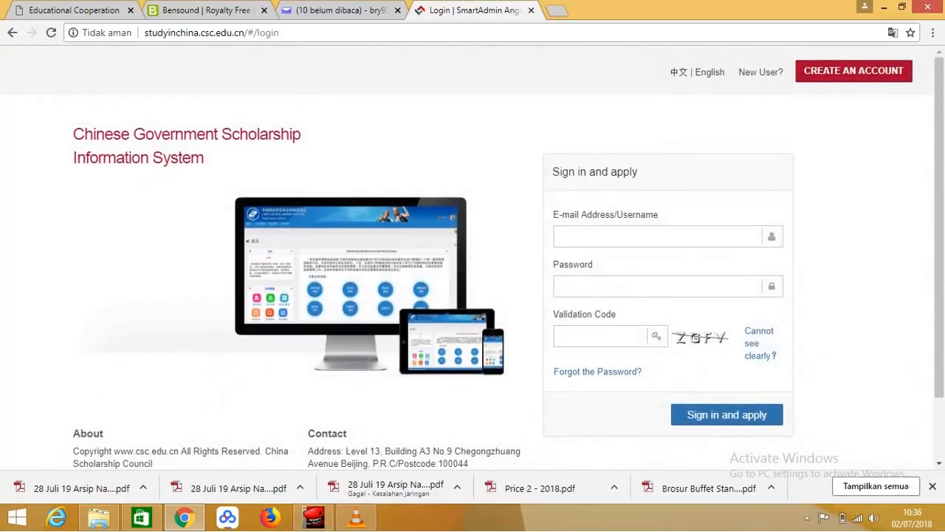
click(657, 236)
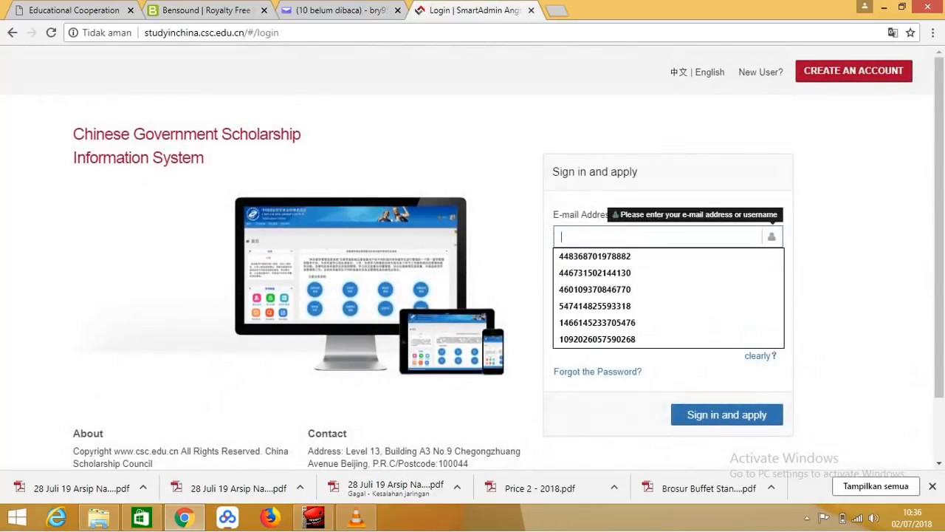
text(bry)
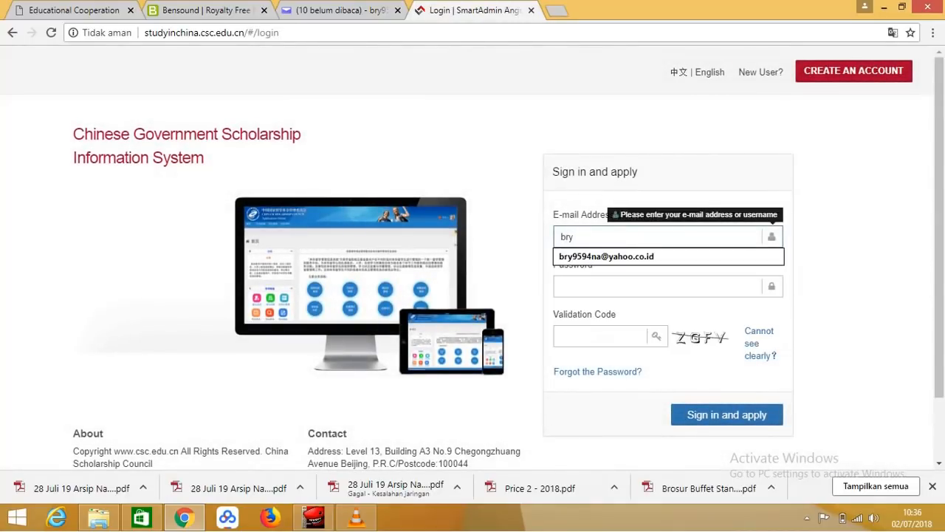
key(Down)
key(Return)
key(Tab)
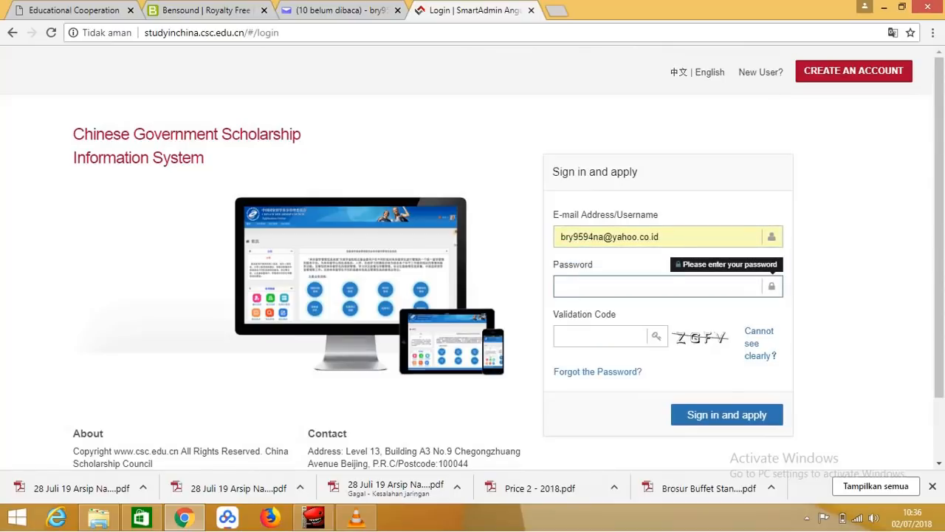
Enter the account password and the validation code from the image, and sign in
text(********)
key(Tab)
text(ZG)
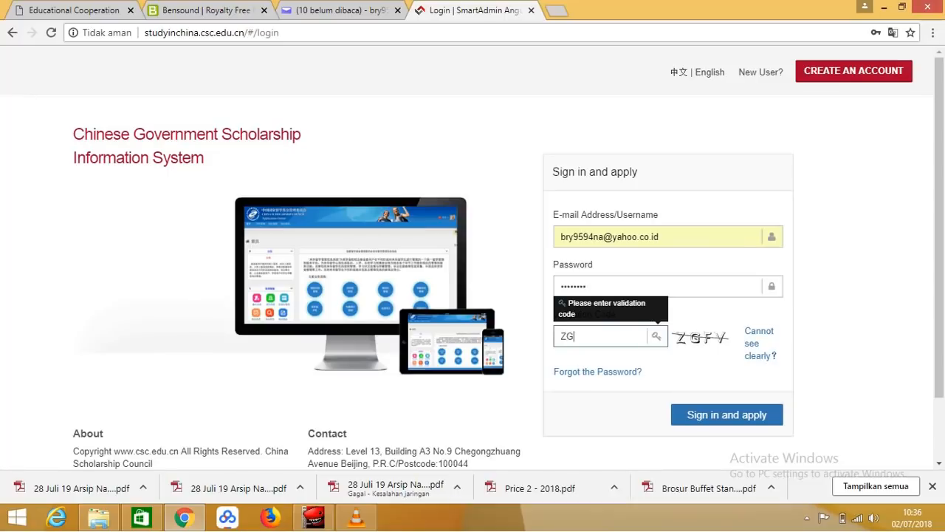
text(FV)
key(Return)
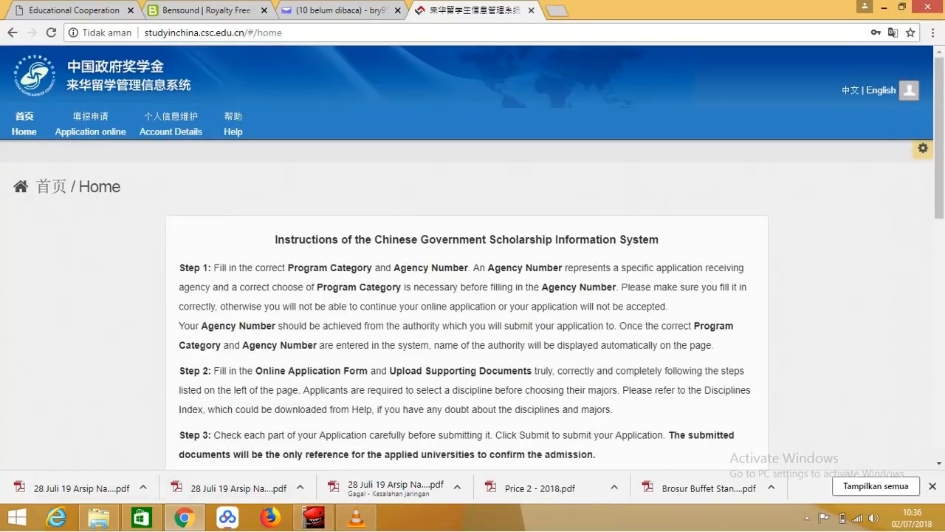
Read the application instructions on the home page and highlight key phrases describing Program Category Types A, B and C
scroll(472, 296, down, 2)
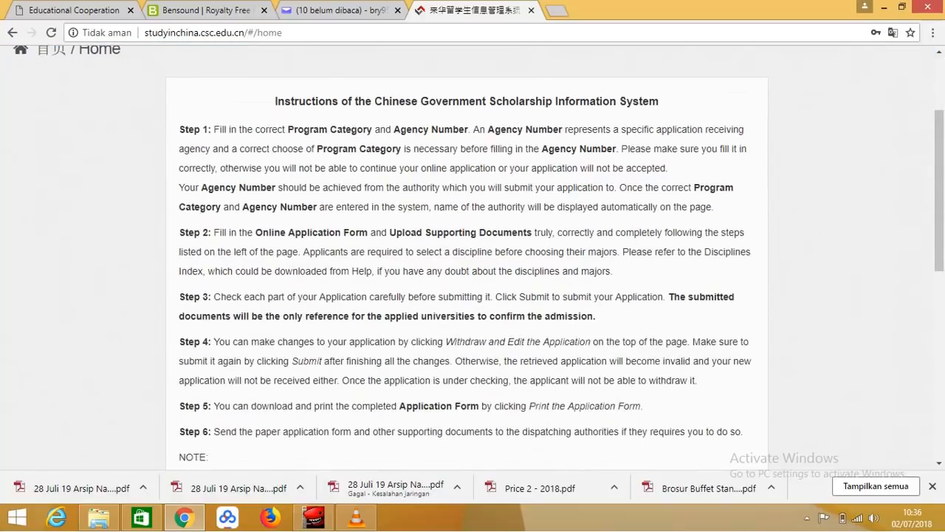
scroll(473, 296, down, 4)
scroll(473, 259, down, 2)
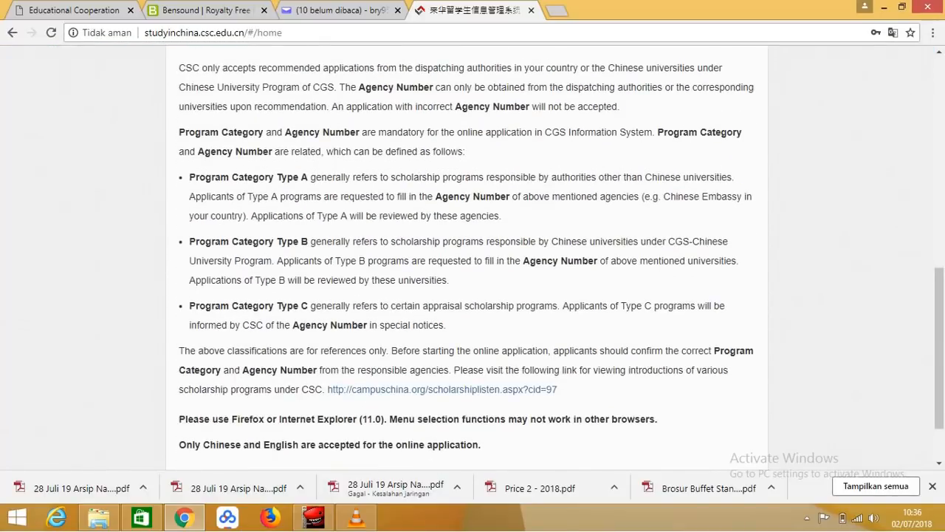
drag(663, 196, 743, 196)
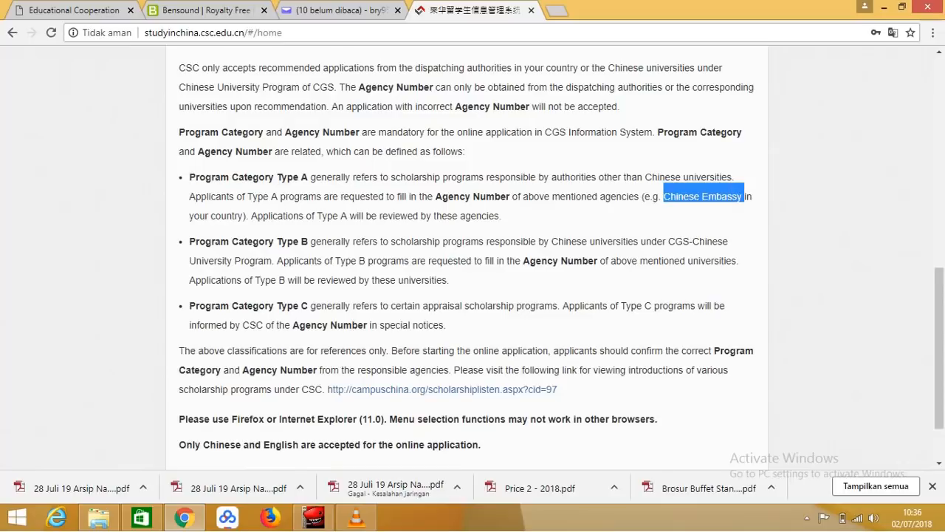
drag(552, 242, 638, 241)
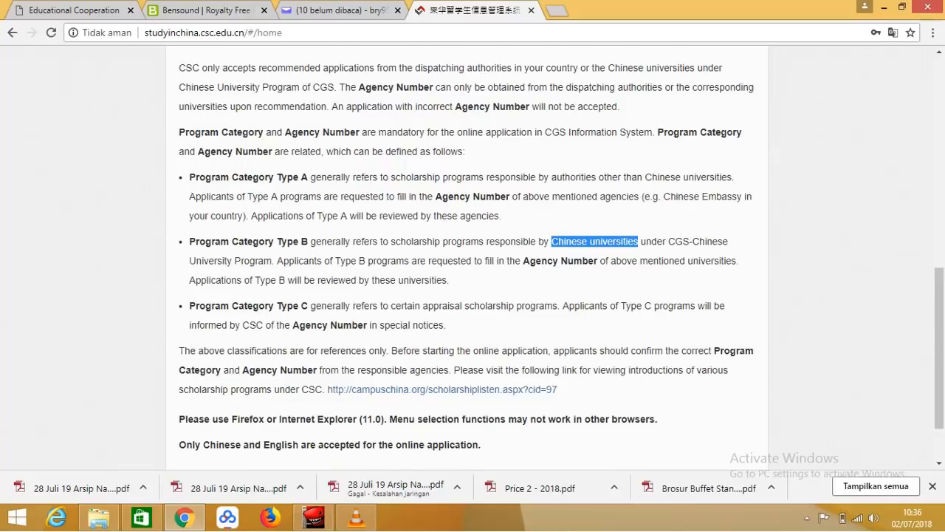
drag(423, 306, 513, 306)
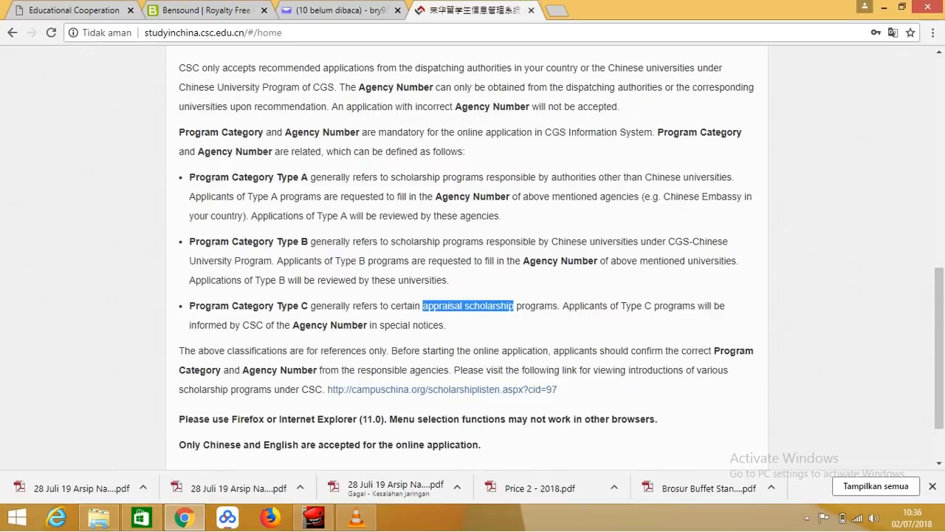
drag(267, 177, 317, 177)
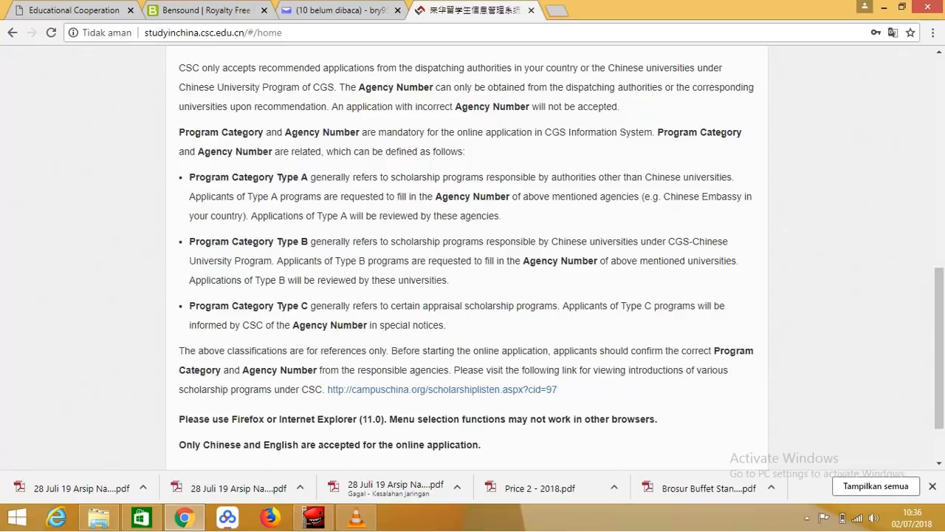
drag(280, 242, 357, 261)
Review the closing notes of the instructions and highlight the rule about languages accepted for the online application
scroll(473, 258, down, 1)
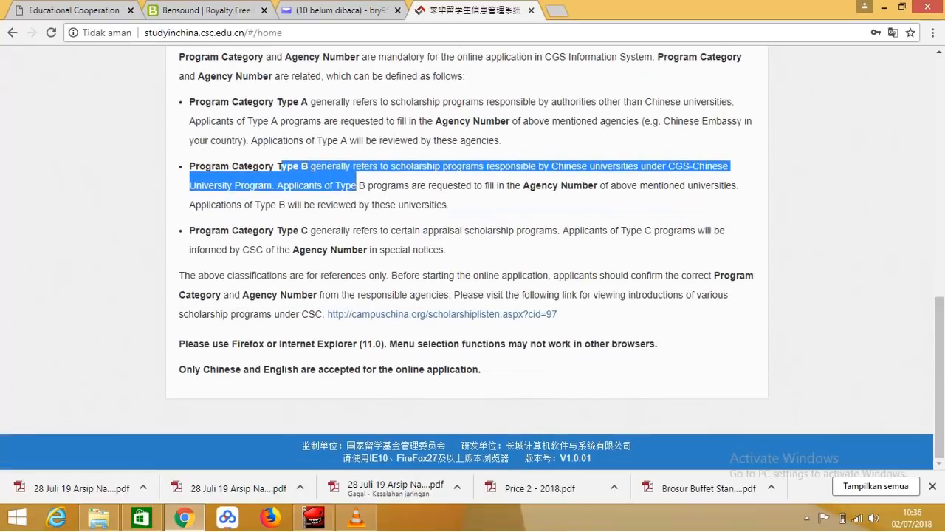
drag(179, 369, 481, 369)
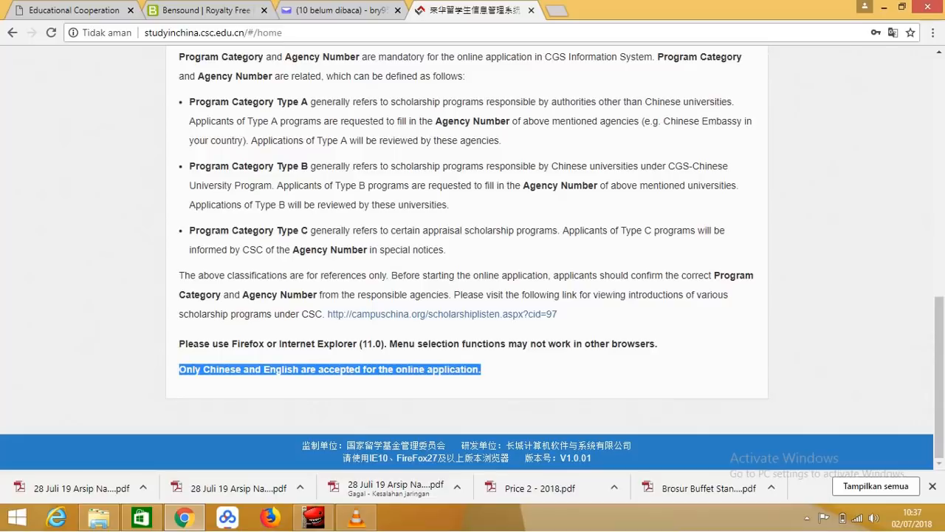
scroll(472, 258, up, 3)
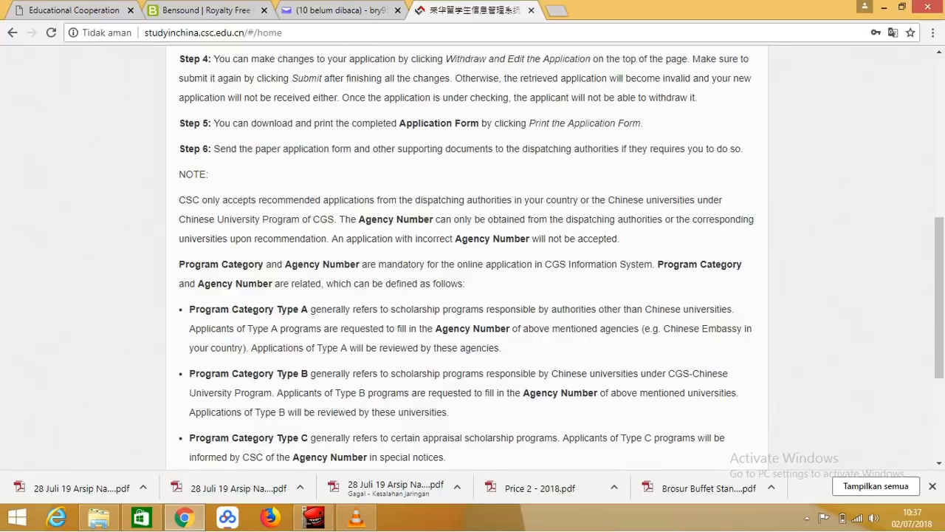
scroll(473, 259, down, 3)
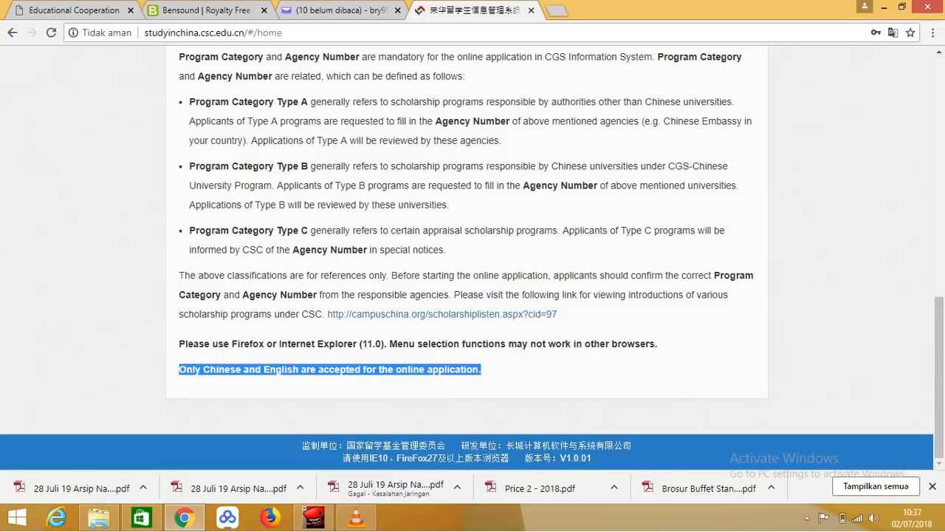
scroll(473, 259, up, 5)
scroll(473, 258, up, 3)
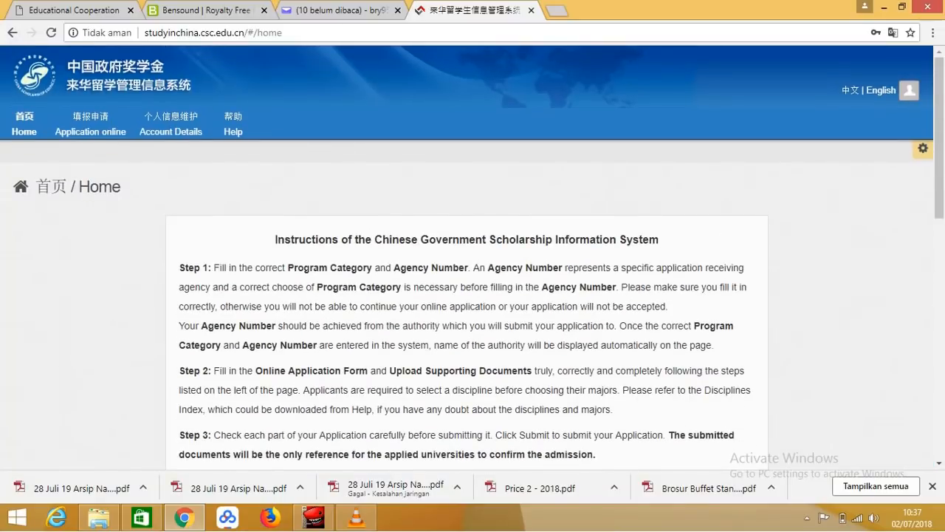
Open the online application and look over its list of form sections
click(90, 125)
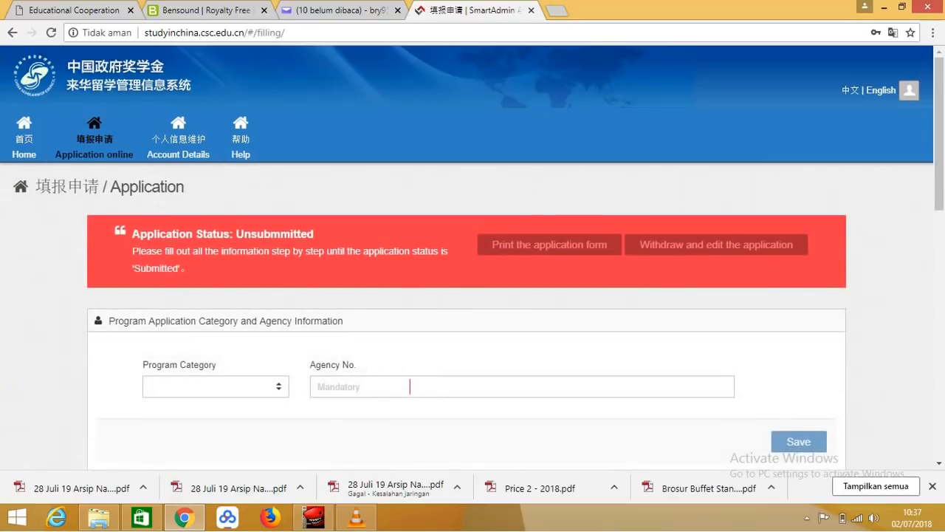
scroll(473, 258, down, 4)
scroll(473, 259, up, 2)
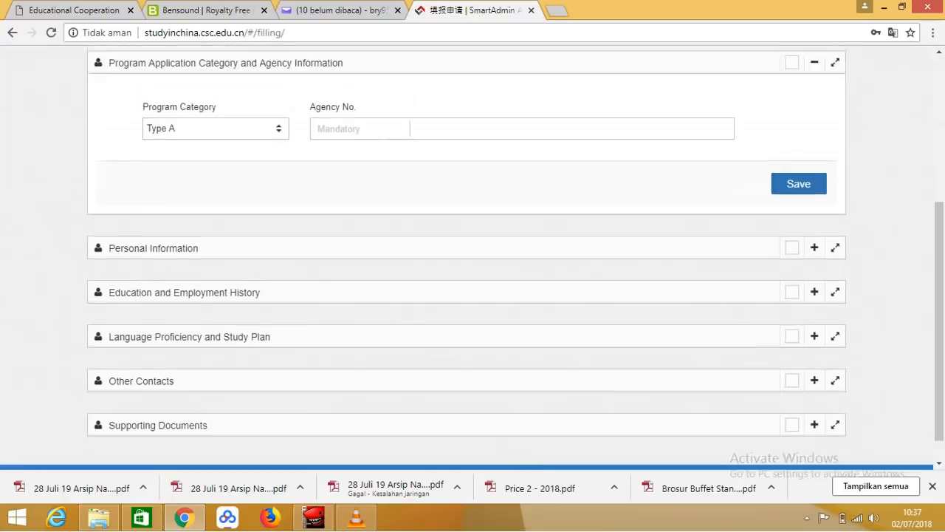
Enter 3602 as the agency number in the program category and agency information
click(410, 237)
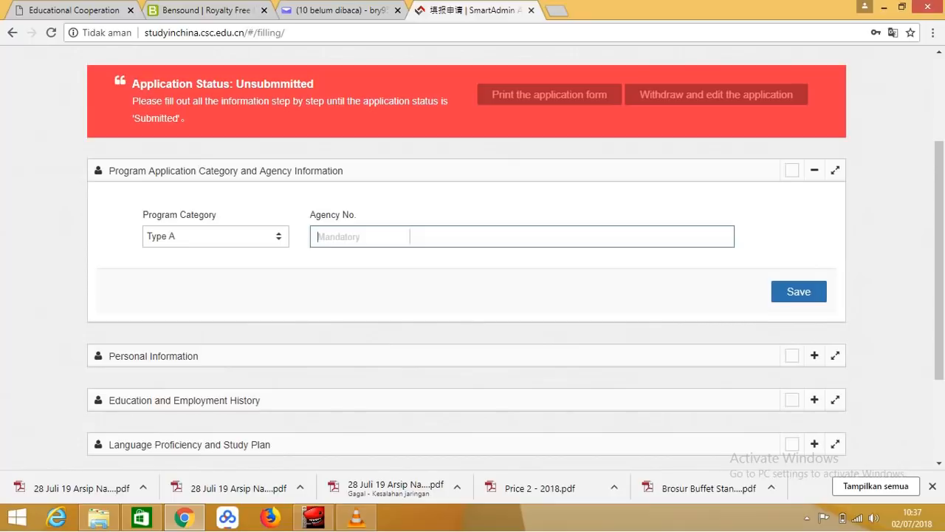
text(260)
key(BackSpace)
key(BackSpace)
key(BackSpace)
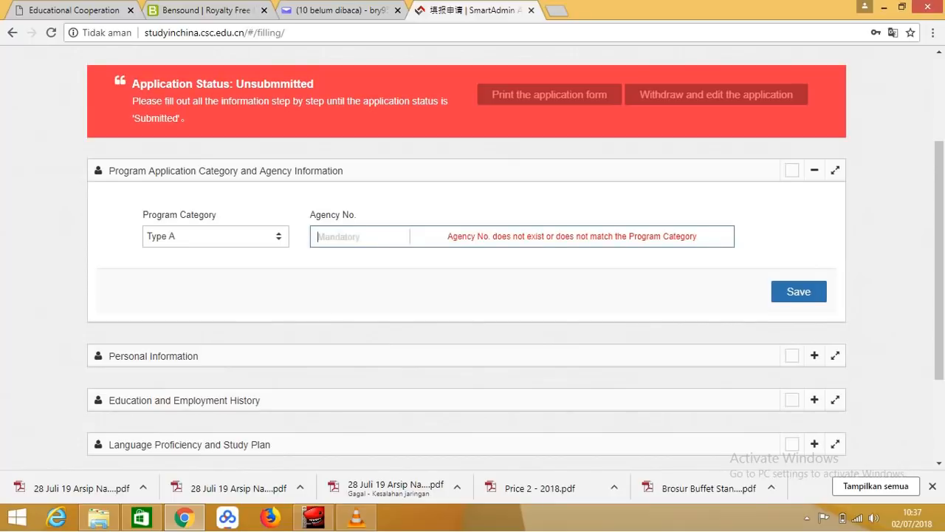
text(3602)
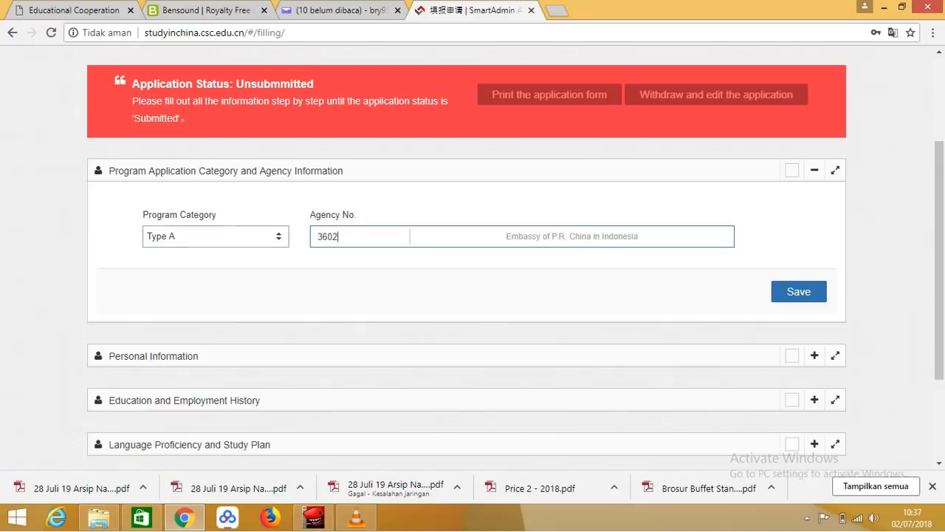
Try program category Type B with the entered agency number and switch the category back to Type A
click(215, 236)
key(Down)
key(Return)
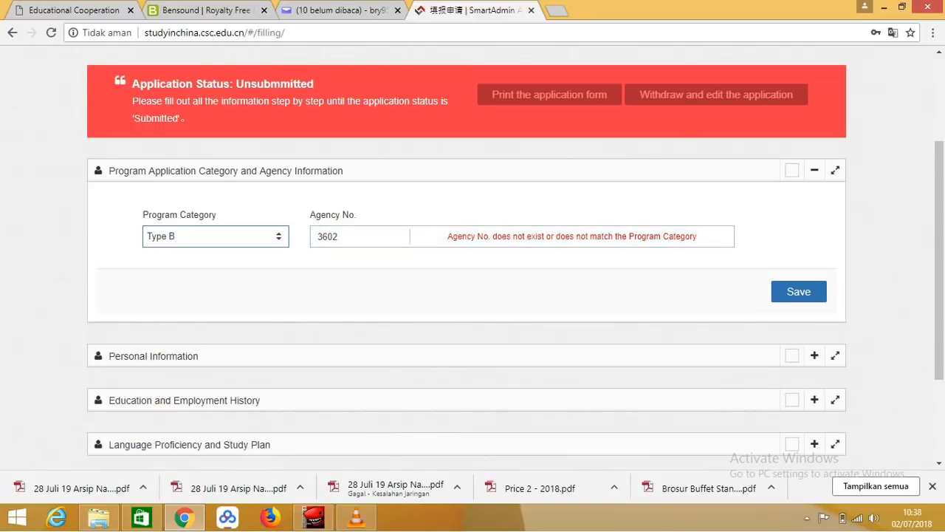
click(216, 236)
click(161, 253)
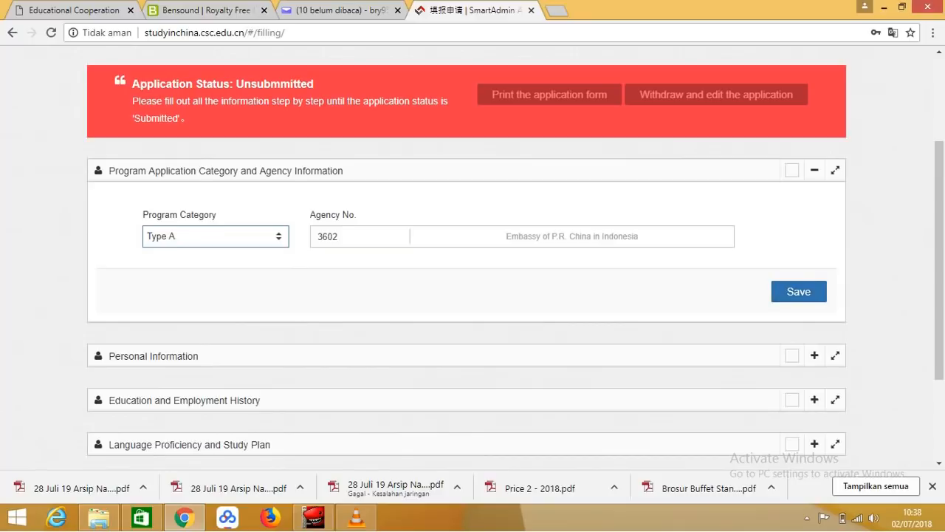
Expand the Personal Information section and review its fields through to the address
scroll(813, 222, down, 2)
click(814, 217)
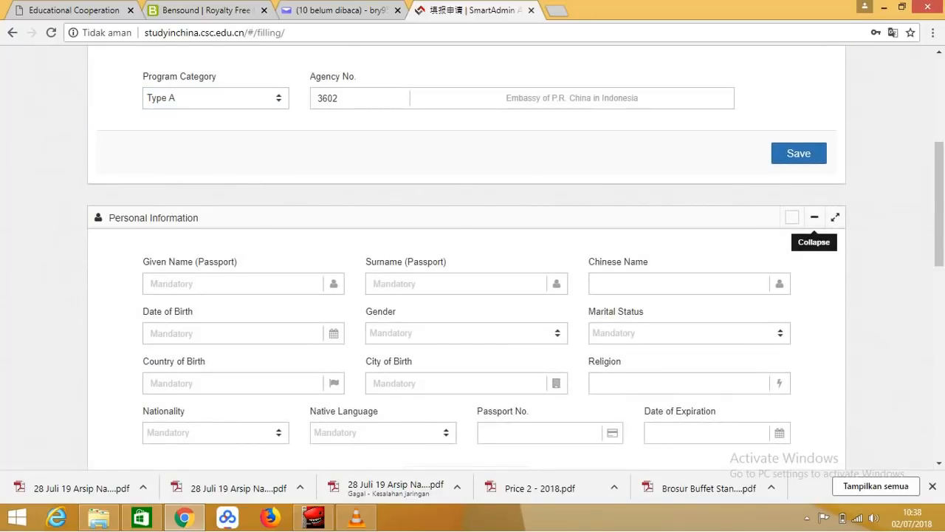
scroll(814, 221, down, 9)
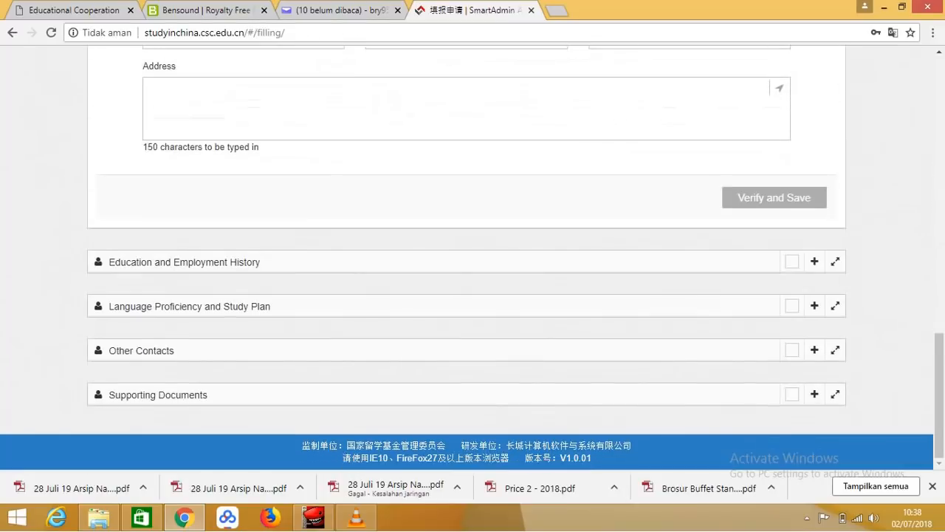
Expand the Education and Employment History section and review its education, certificate and employment fields
click(813, 260)
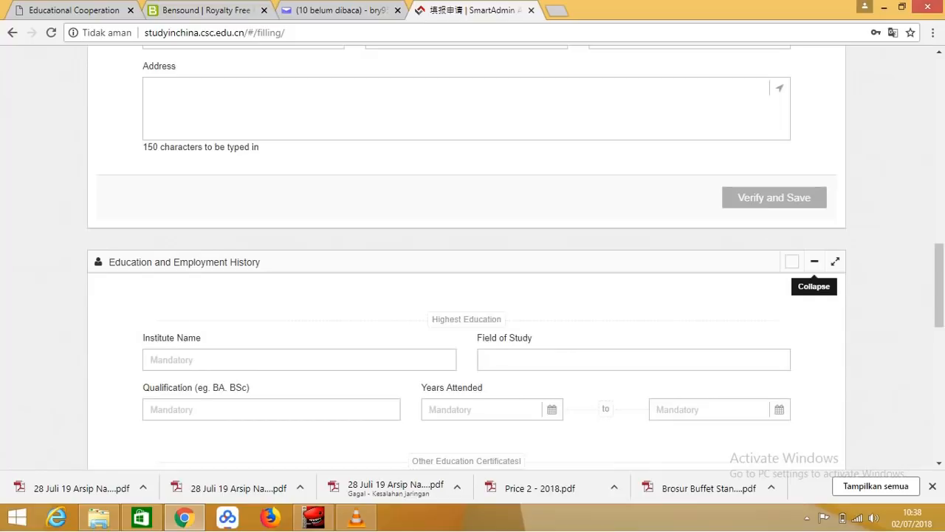
scroll(814, 262, down, 3)
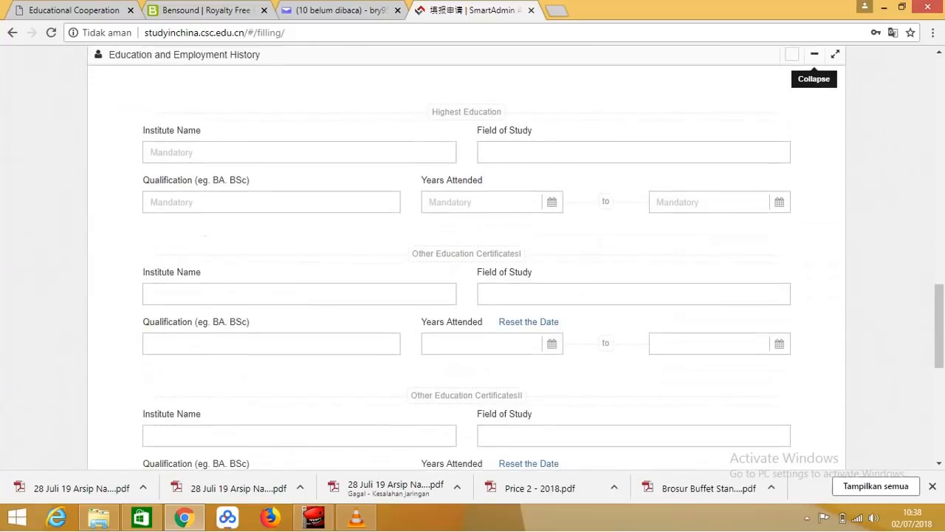
scroll(814, 55, down, 3)
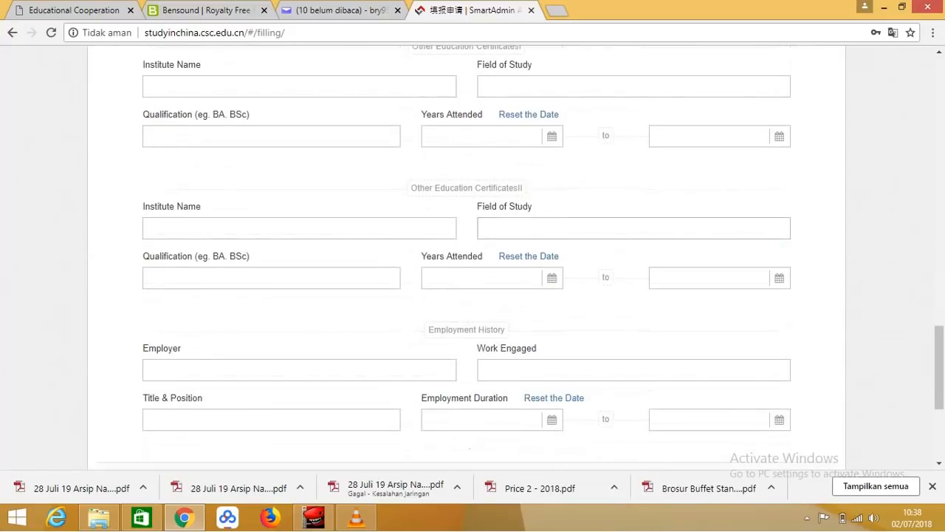
scroll(473, 251, down, 2)
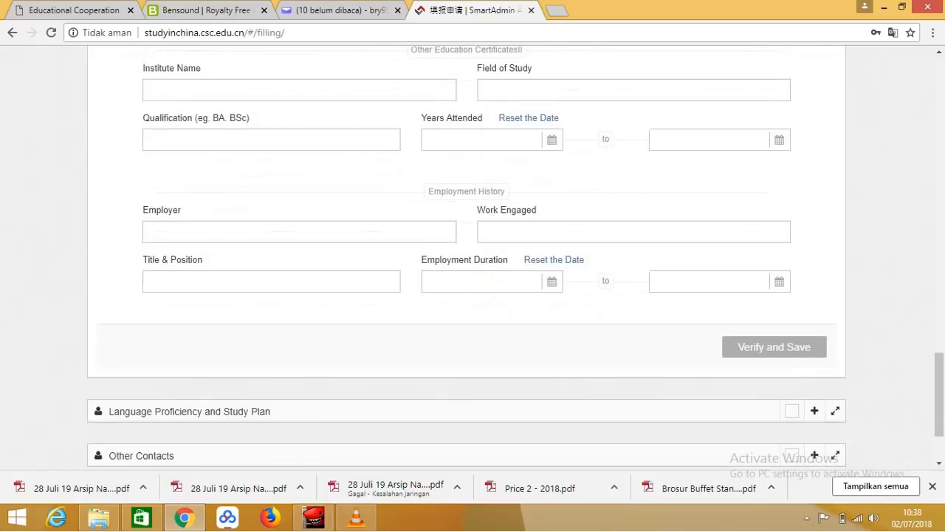
scroll(472, 251, down, 2)
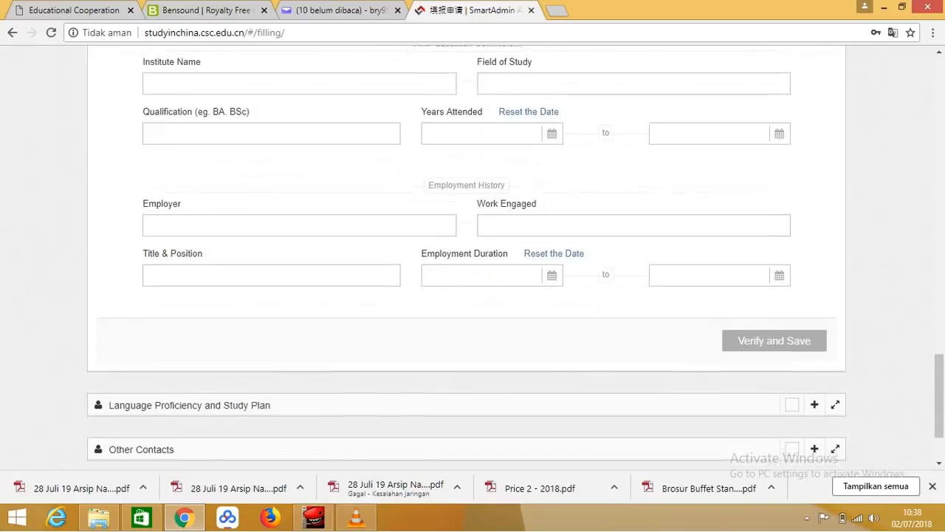
Recheck the Education and Employment History fields and expand the Language Proficiency and Study Plan section
scroll(471, 251, up, 4)
scroll(472, 129, up, 3)
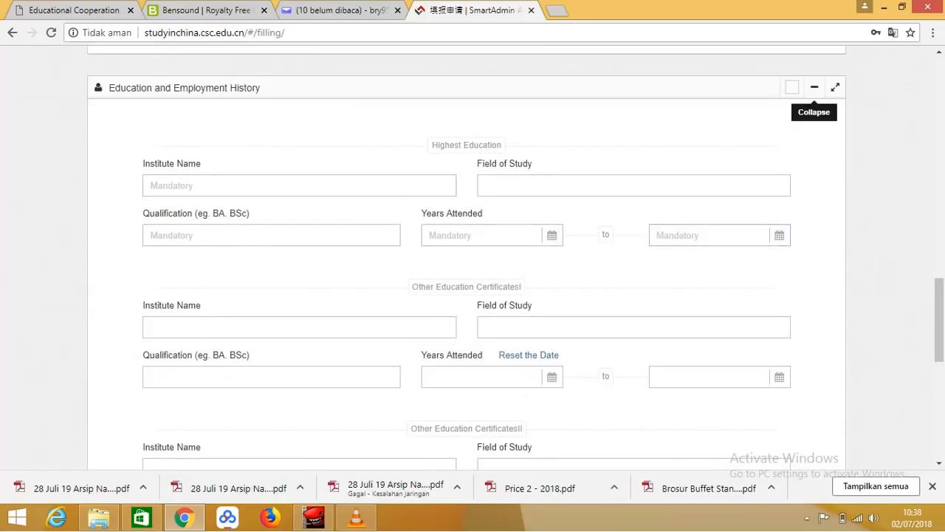
scroll(471, 258, down, 4)
scroll(472, 259, down, 2)
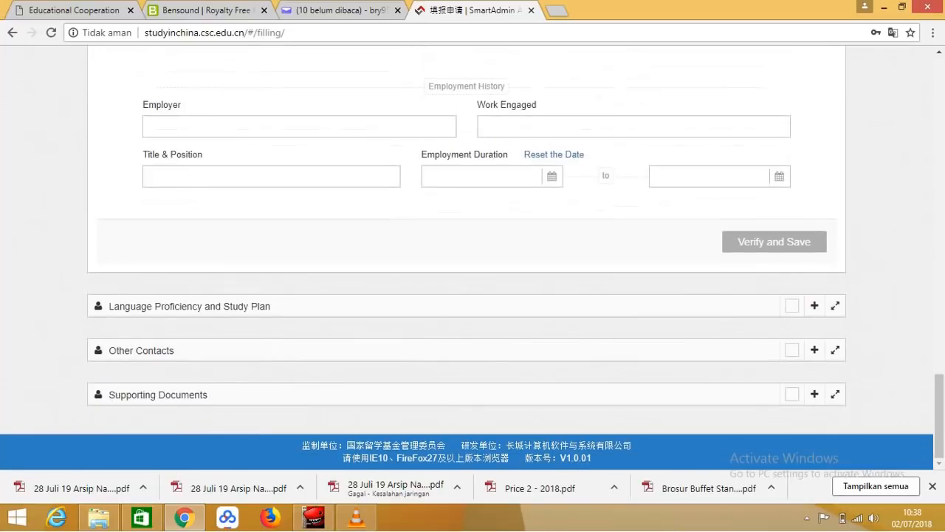
click(815, 305)
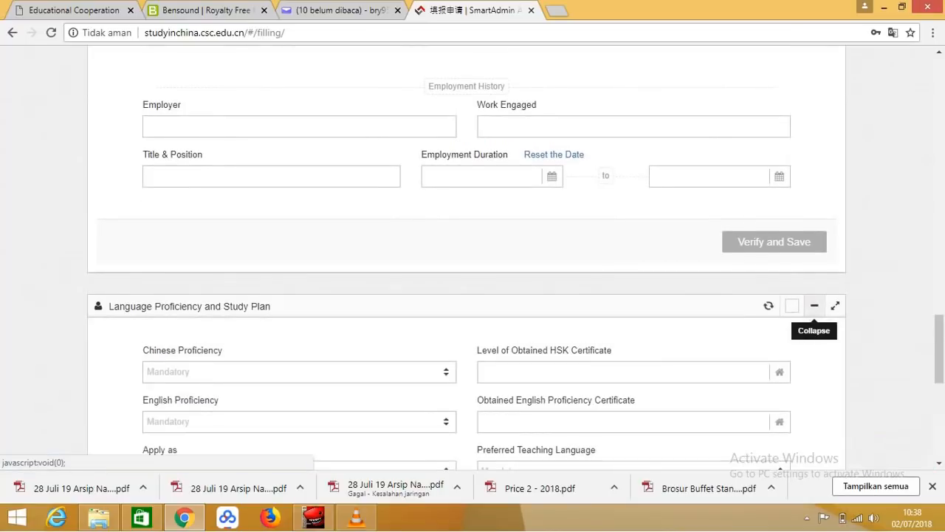
scroll(814, 305, down, 4)
scroll(814, 305, up, 1)
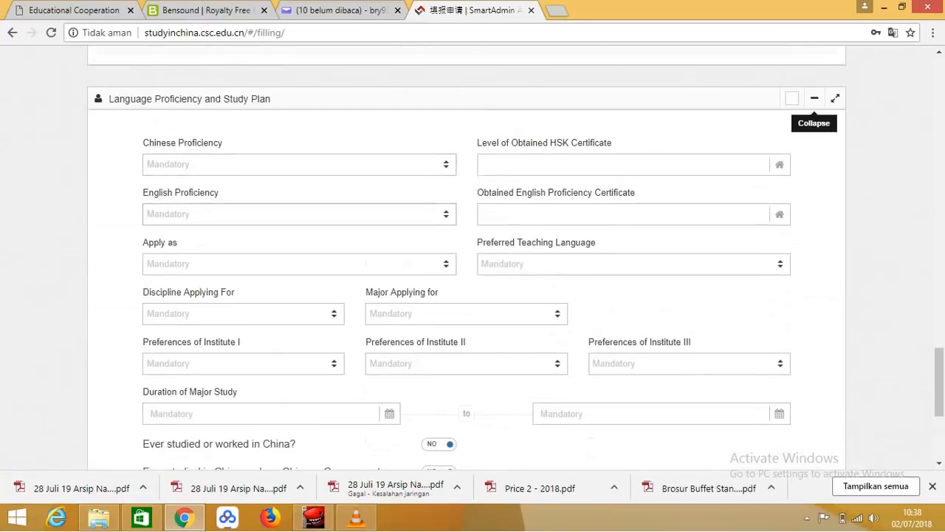
Examine the Chinese and English proficiency options and the fields for the HSK level and English proficiency certificate
click(300, 165)
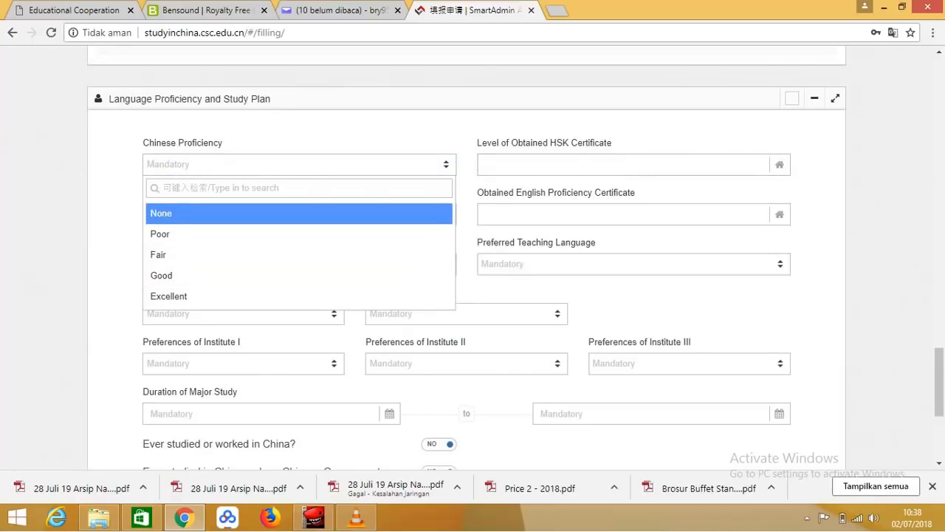
drag(550, 143, 569, 143)
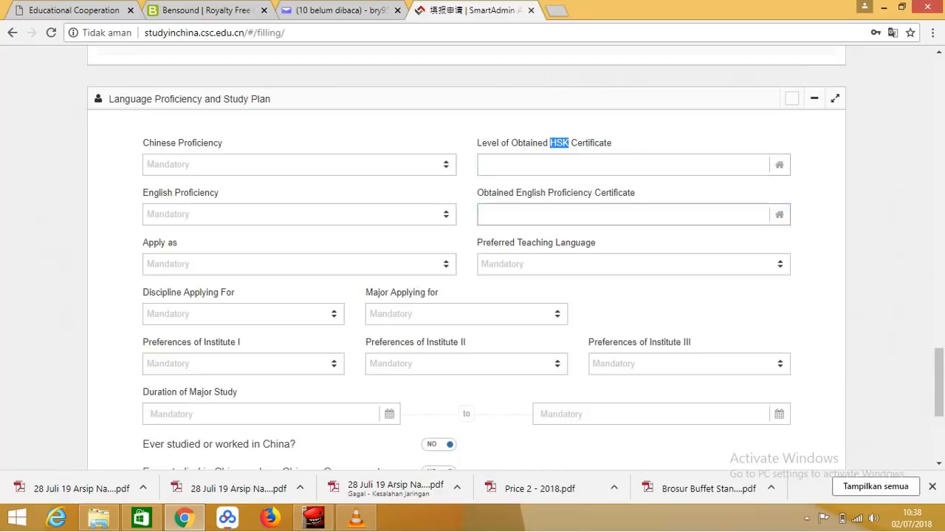
drag(554, 192, 579, 192)
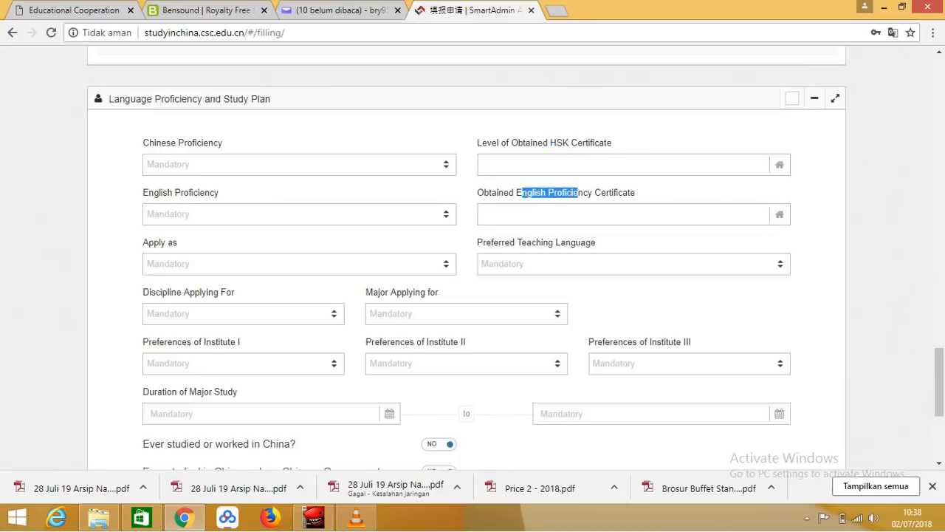
click(576, 214)
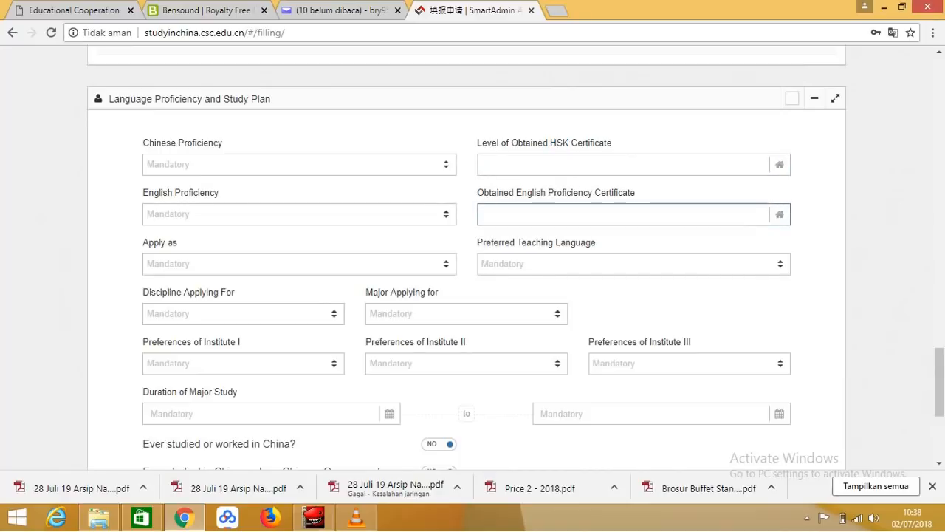
click(299, 214)
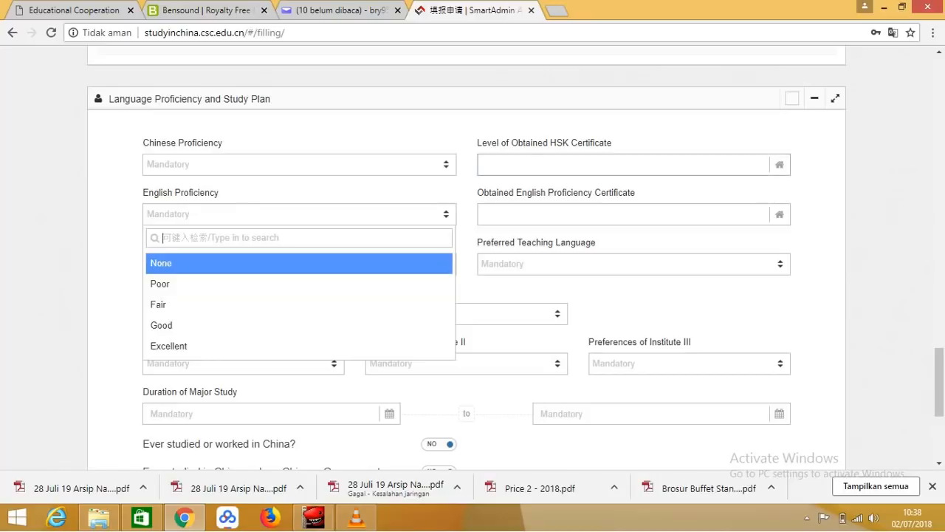
click(590, 164)
click(591, 214)
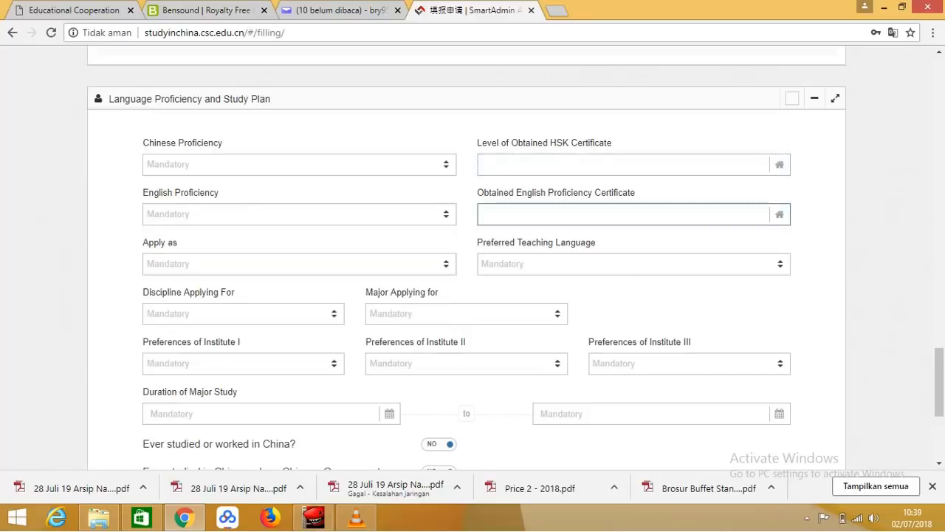
Try applying as Bachelor's Degree with Chinese as the preferred teaching language
scroll(467, 259, down, 1)
click(299, 195)
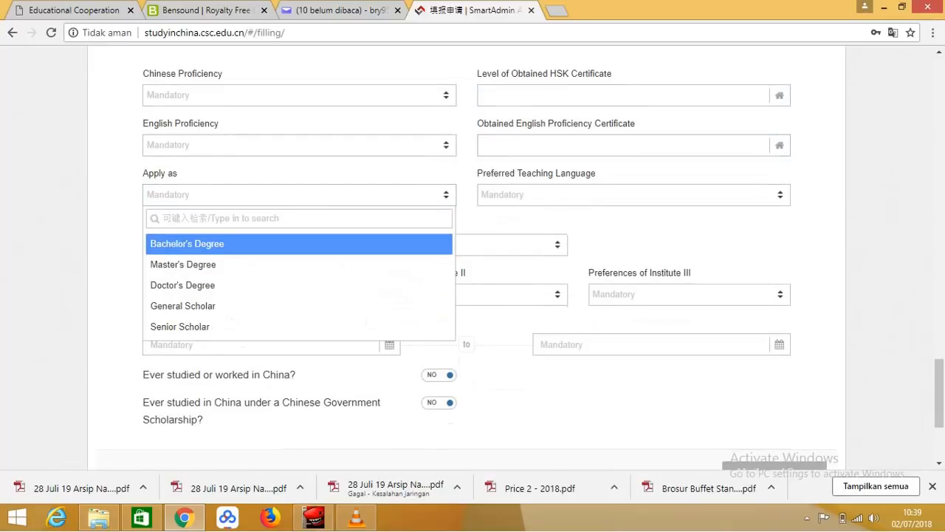
click(299, 244)
click(633, 195)
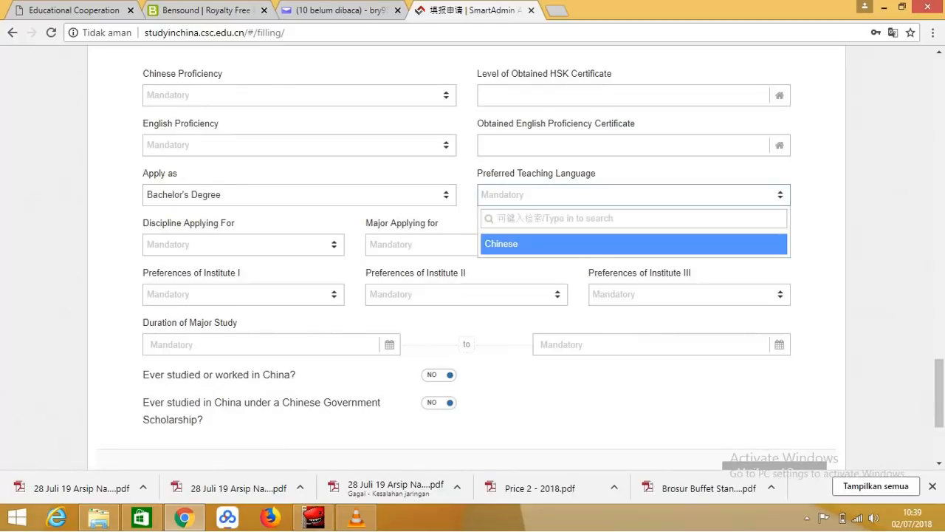
click(634, 243)
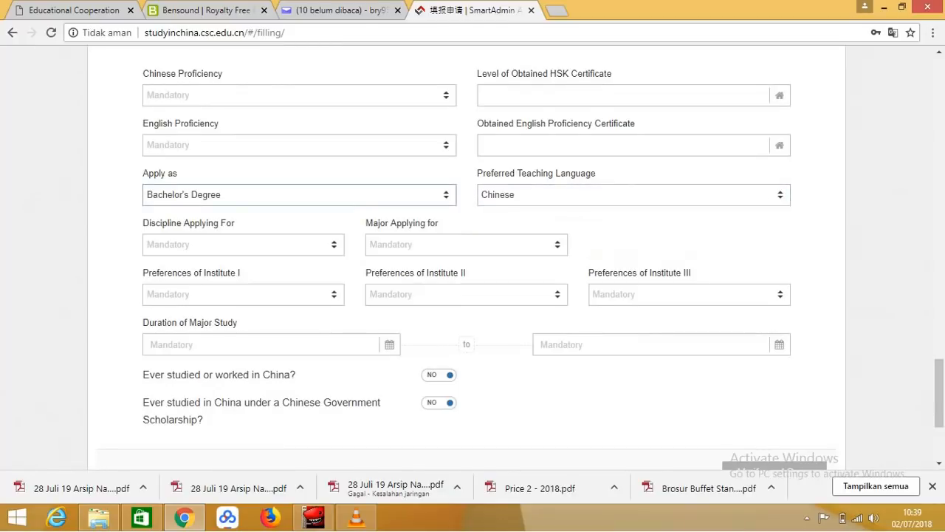
Try applying as Master's Degree and as Doctor's Degree, each with English as the preferred teaching language
click(299, 195)
click(590, 195)
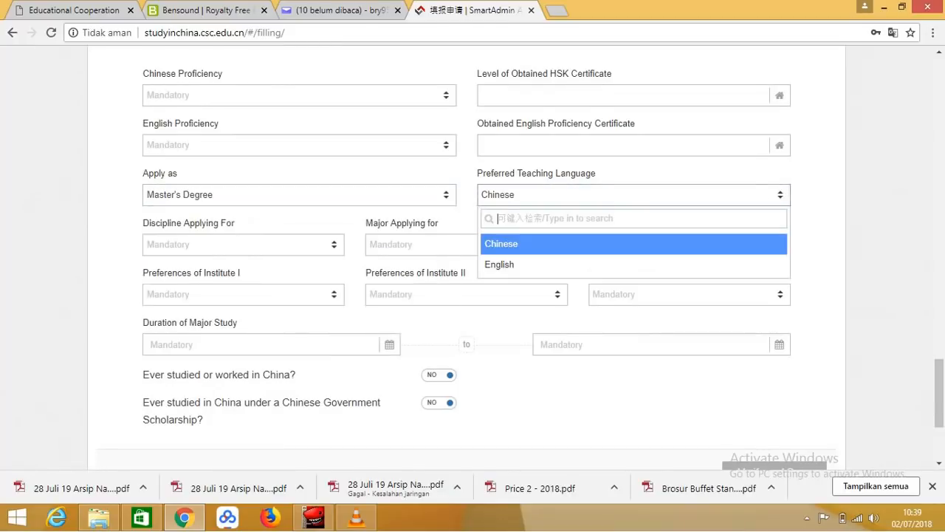
click(547, 264)
click(354, 195)
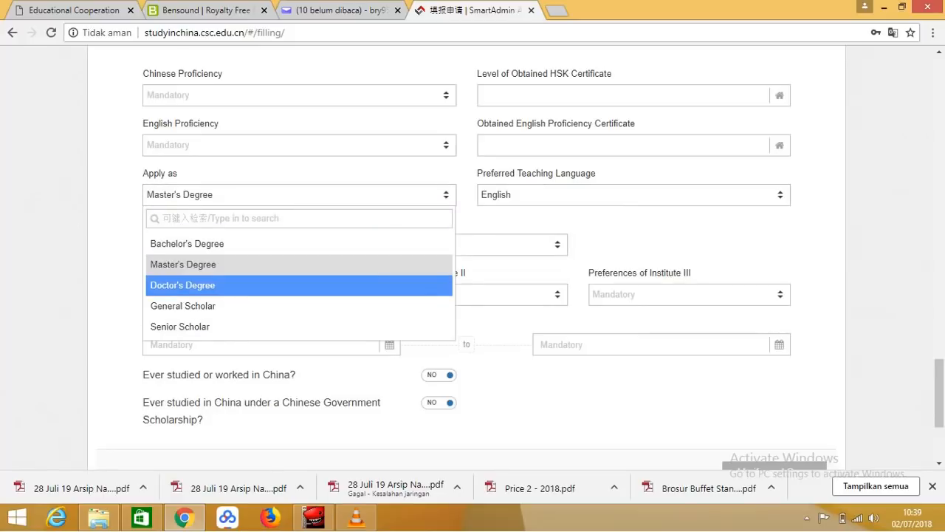
click(183, 285)
click(590, 195)
click(546, 265)
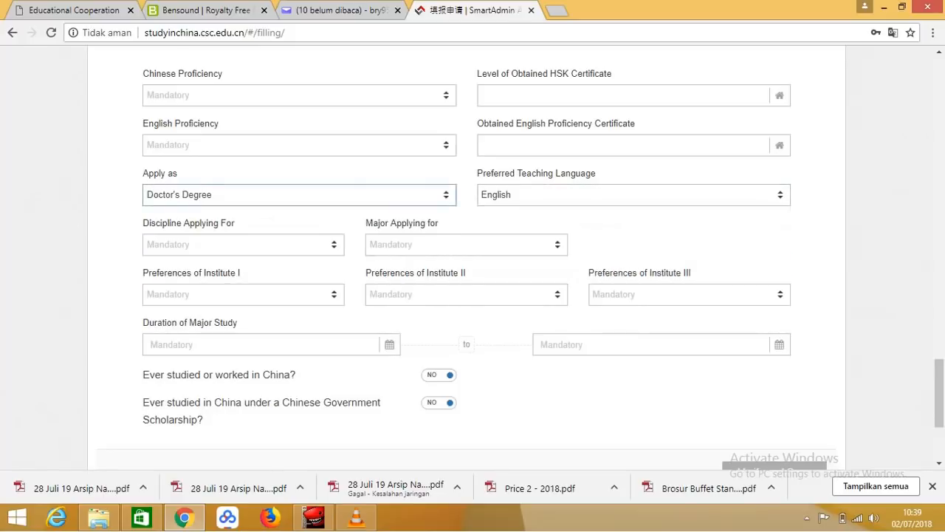
Switch the degree applied for back to Bachelor's Degree and select Chinese as the preferred teaching language again
click(354, 195)
click(184, 242)
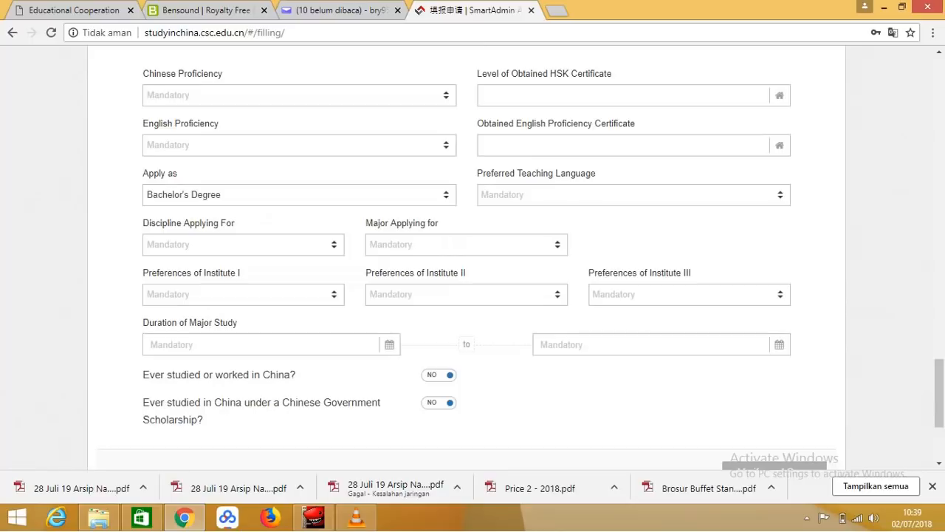
click(591, 195)
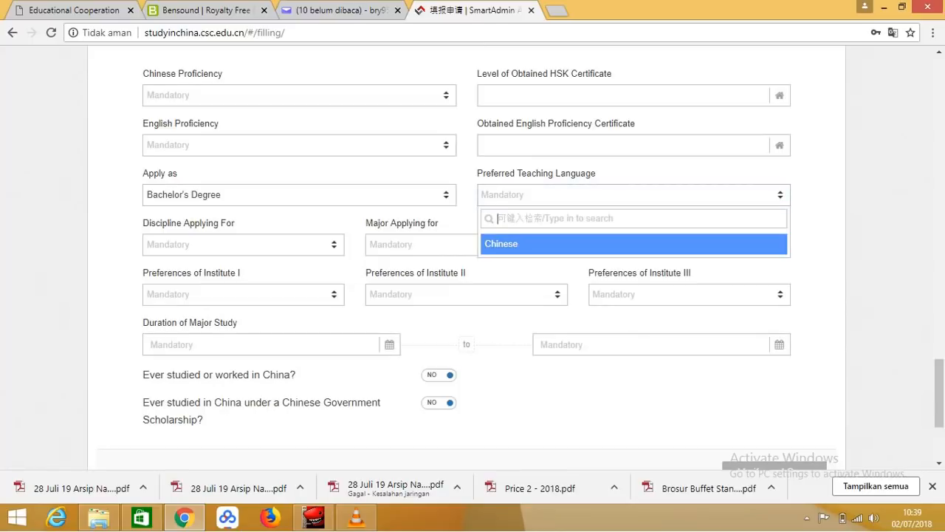
click(516, 244)
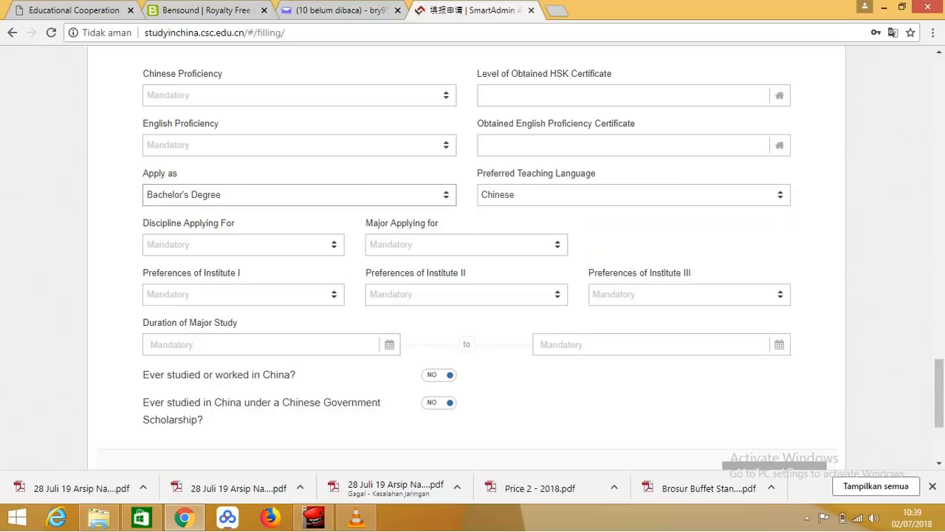
Set the application to Master's Degree with English as the preferred teaching language
click(300, 195)
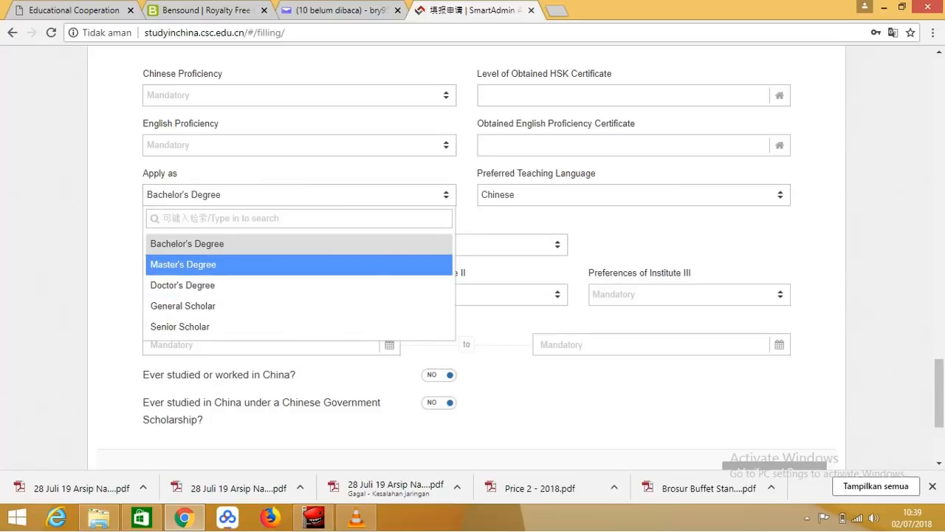
click(183, 264)
click(590, 195)
key(Down)
key(Return)
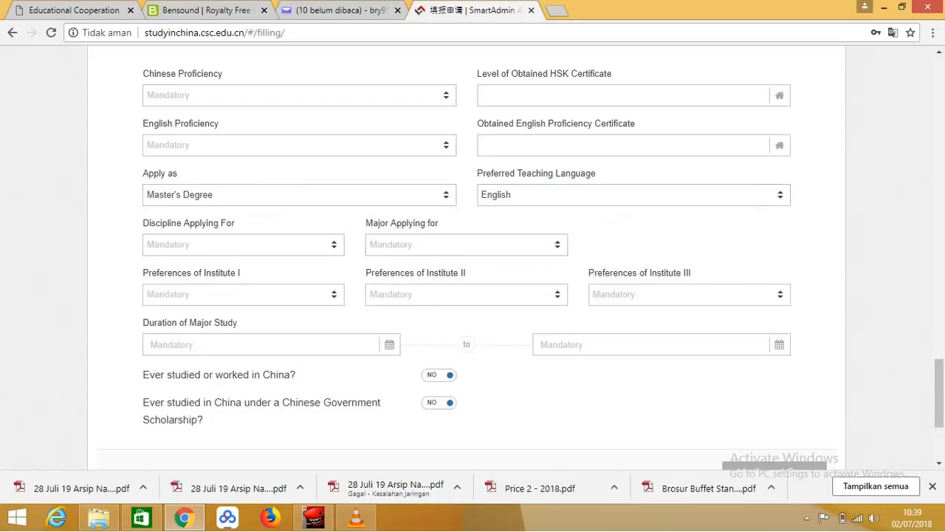
Choose Management Science as the discipline applying for and Business Administration as the major
click(244, 244)
scroll(236, 372, down, 1)
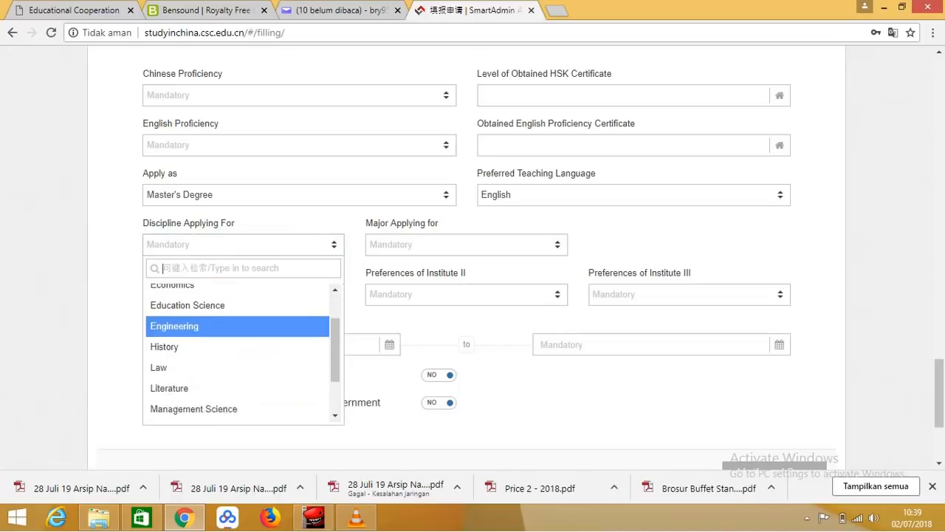
click(193, 390)
click(466, 245)
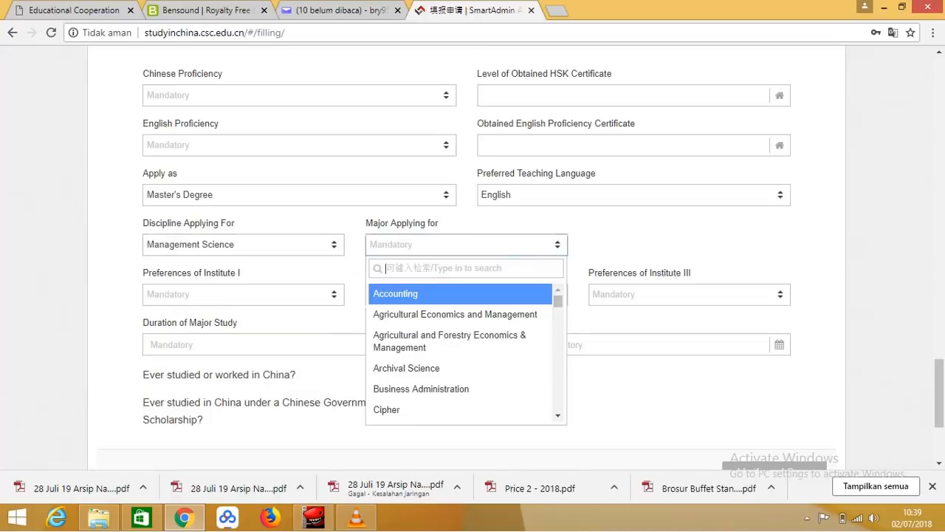
key(Down)
key(Down)
key(Return)
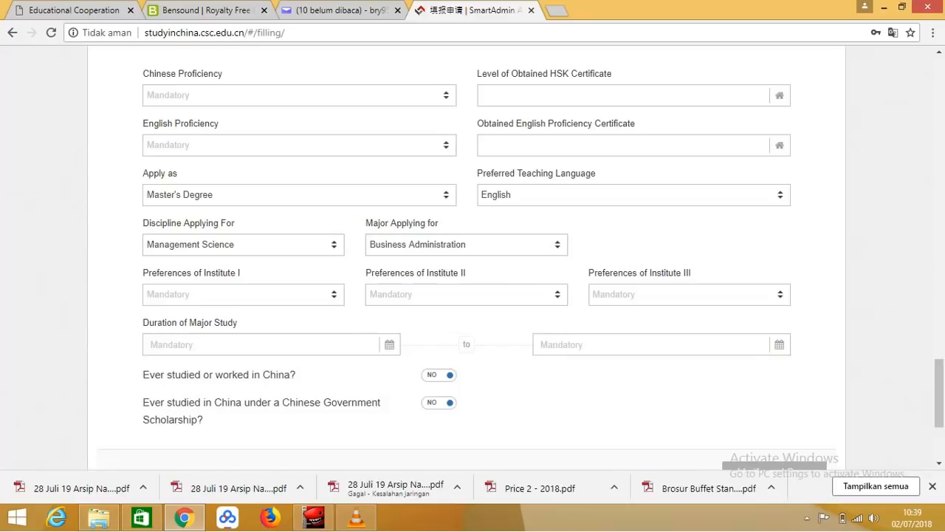
Search for Wuhan universities and choose Wuhan University of Technology as the first institute preference
click(243, 294)
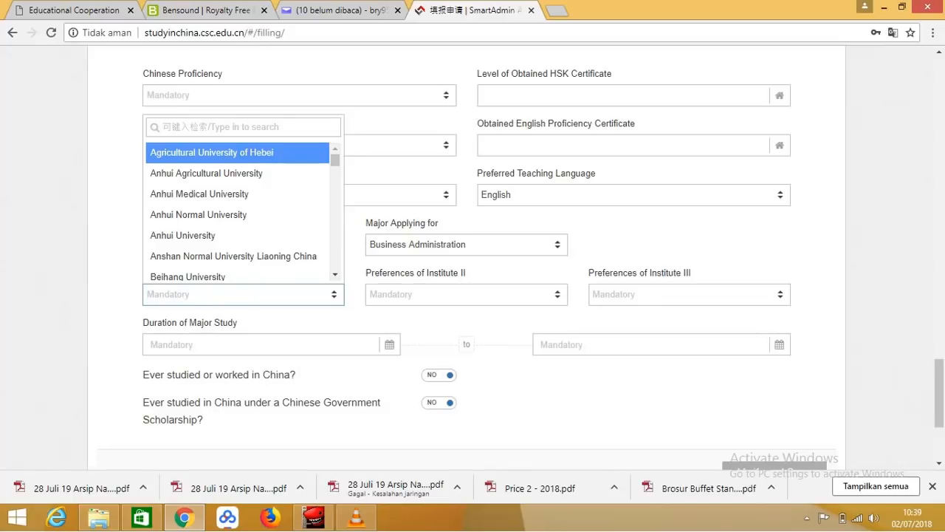
text(Wuhan UNv)
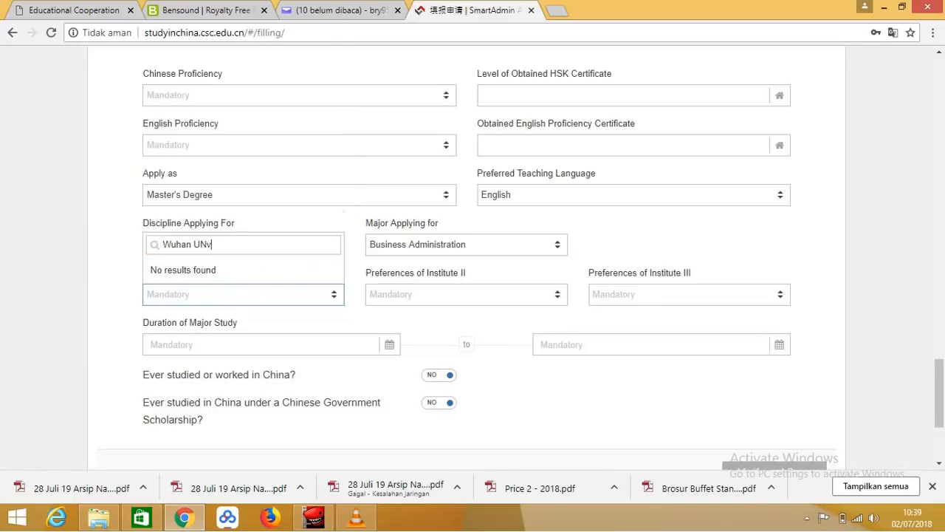
key(BackSpace)
key(BackSpace)
text(ni)
key(Down)
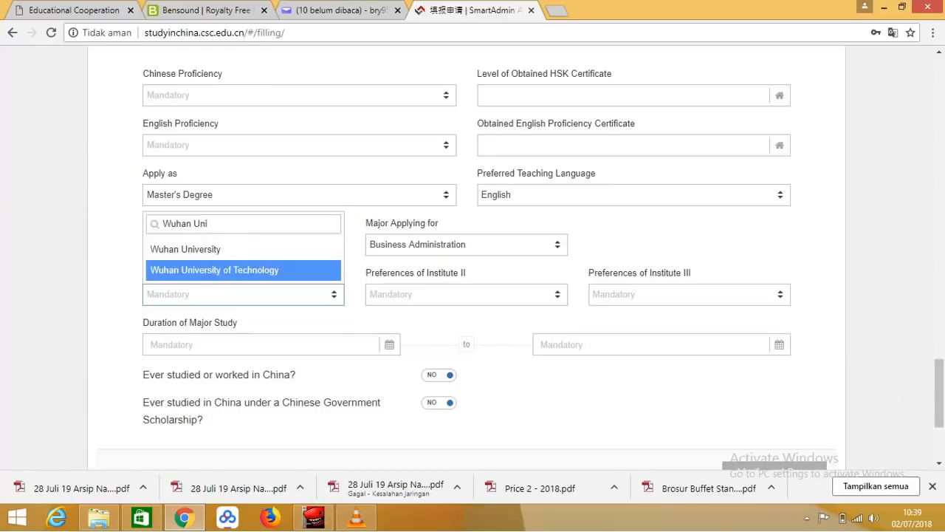
key(Return)
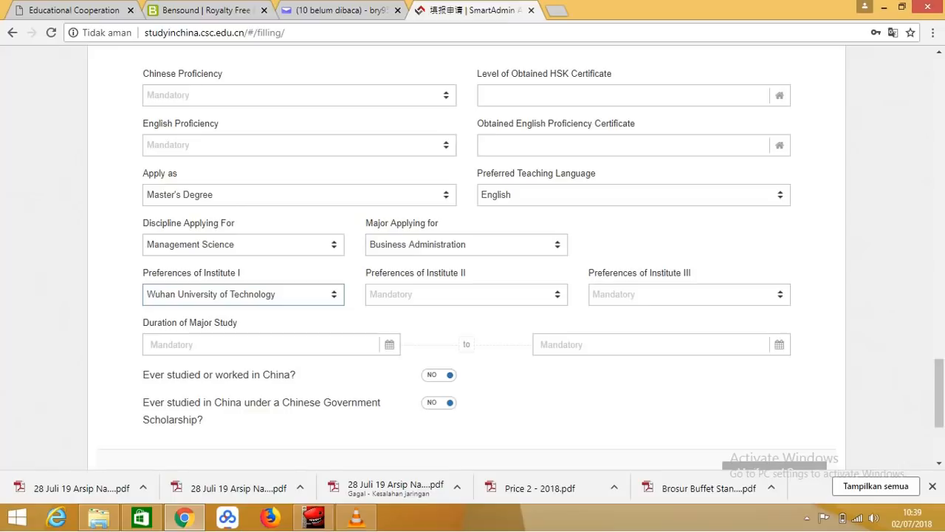
Search for Shanghai universities and choose Shanghai Jiao Tong University as the second institute preference
click(467, 294)
text(shangha)
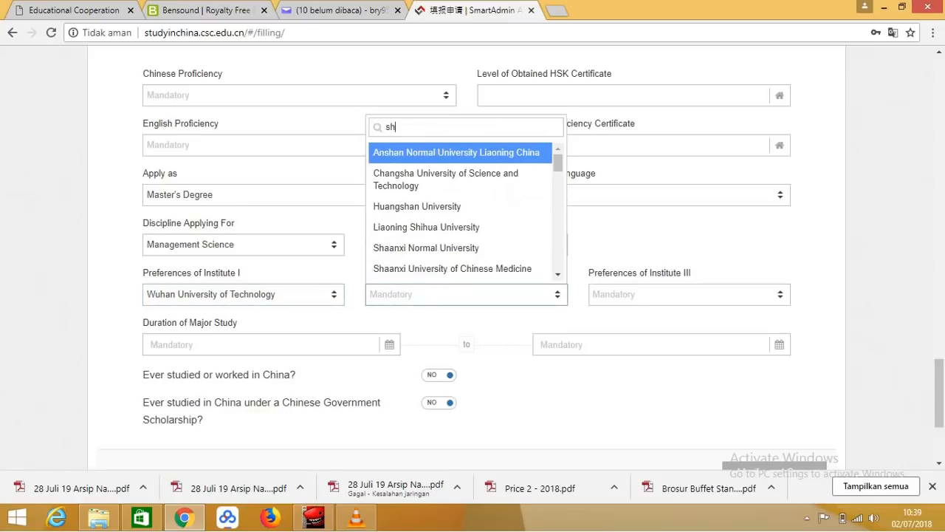
key(Down)
key(Down)
key(Down)
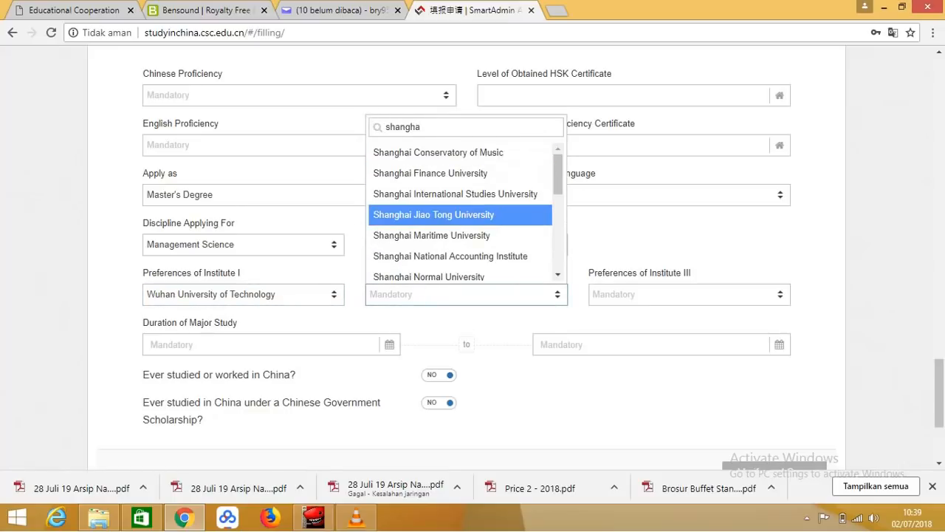
key(Return)
Choose Wuhan University of Technology as the third institute preference
key(Tab)
key(Return)
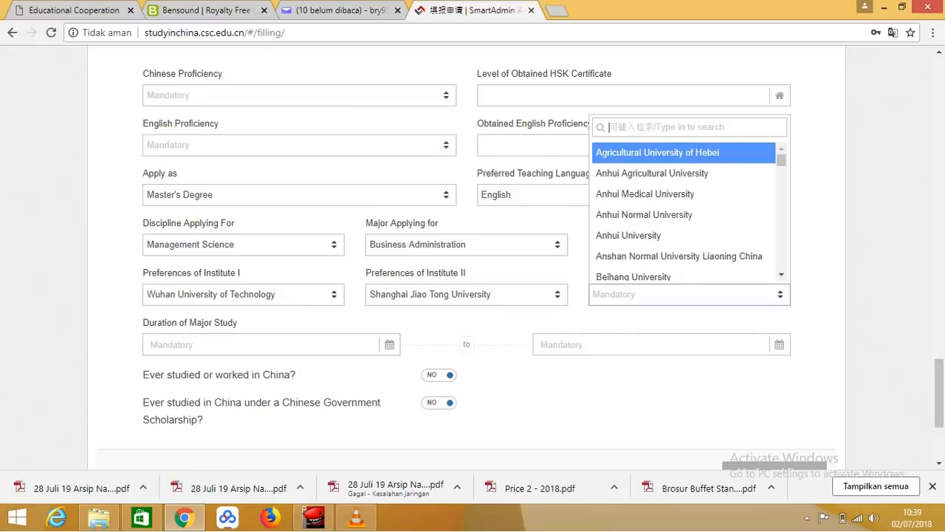
text(wuhan uni)
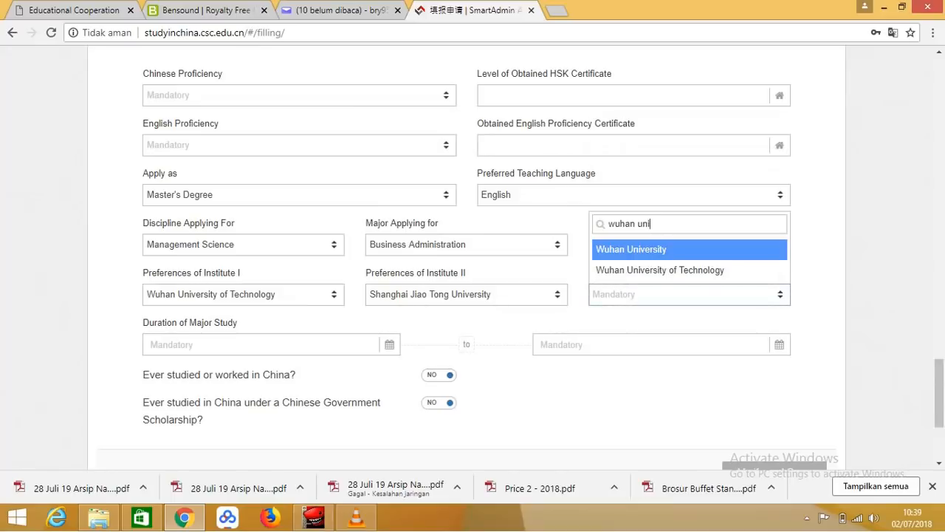
key(Down)
key(Return)
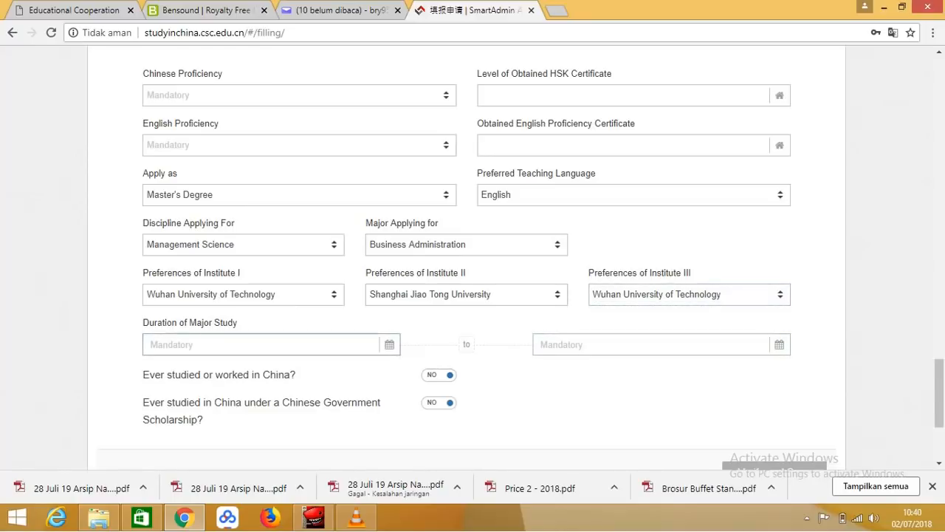
Set the date of entry for the duration of major study to 2019-09-01
click(261, 345)
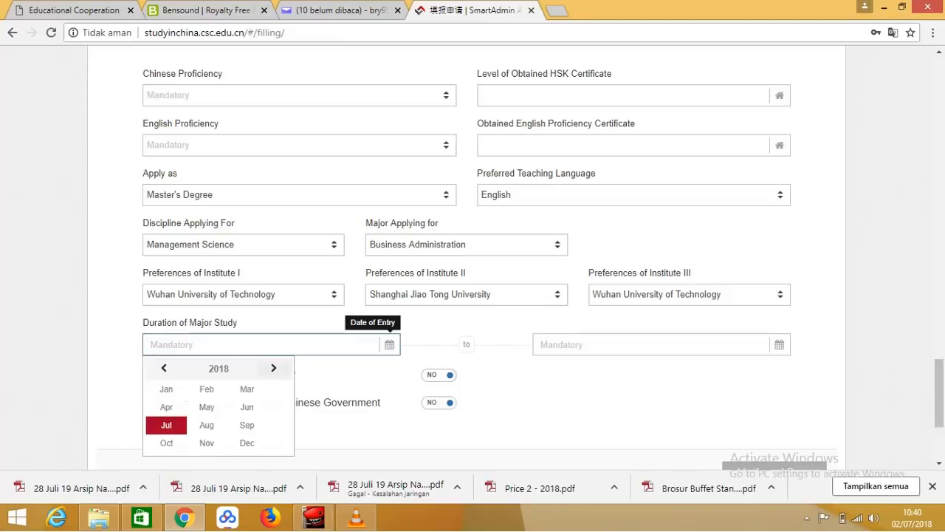
click(273, 367)
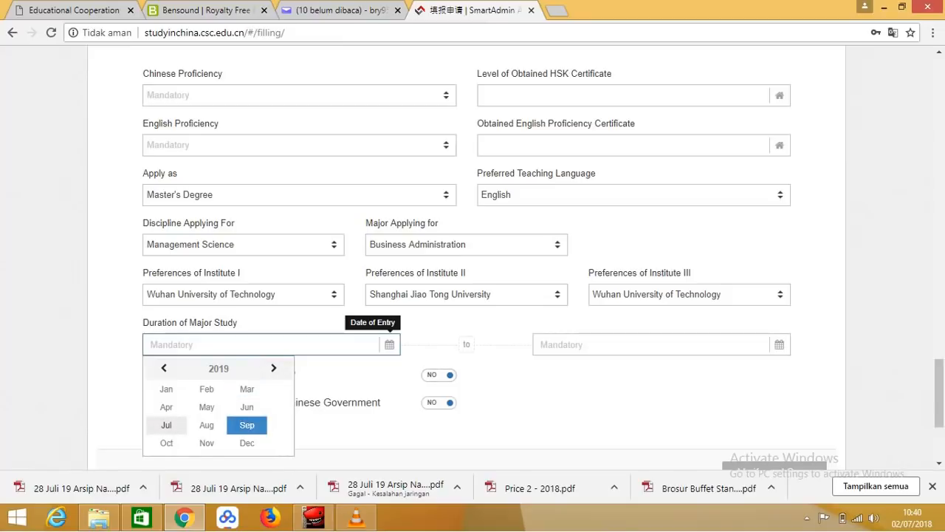
click(247, 425)
click(155, 430)
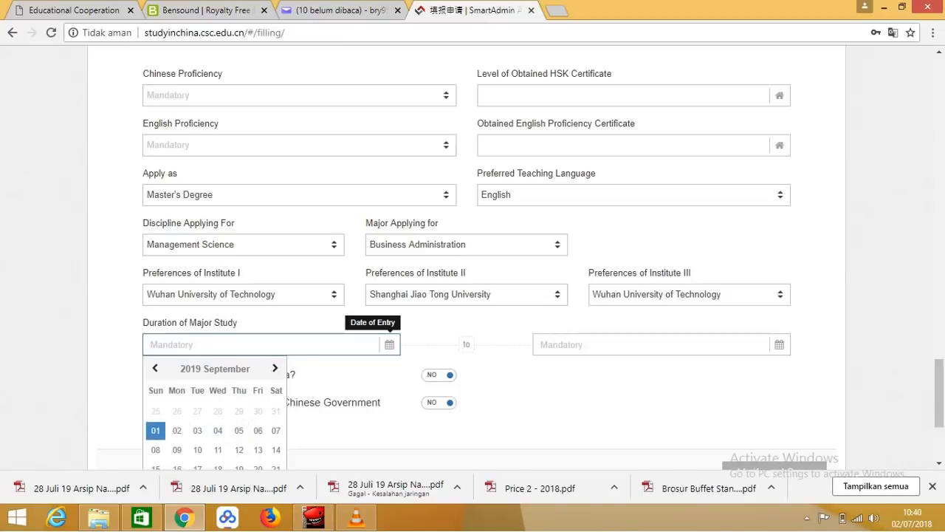
click(635, 345)
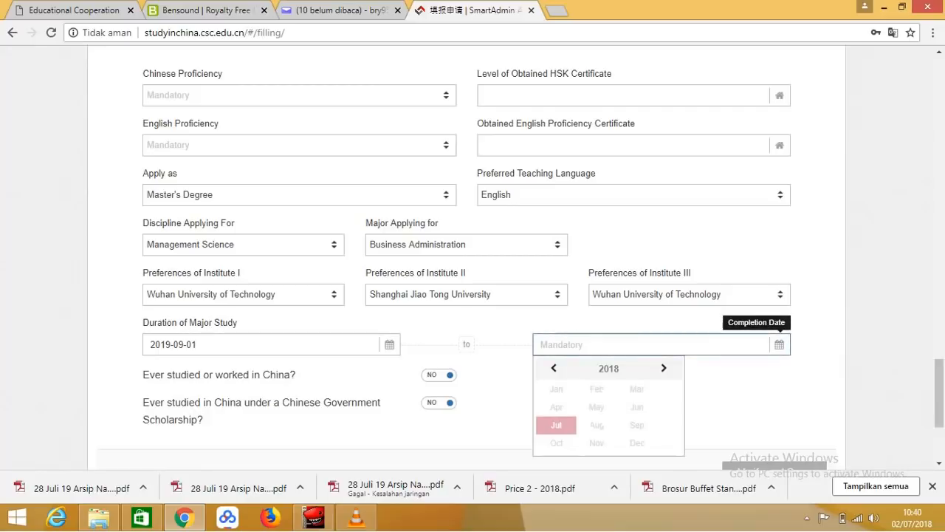
click(663, 368)
click(663, 368)
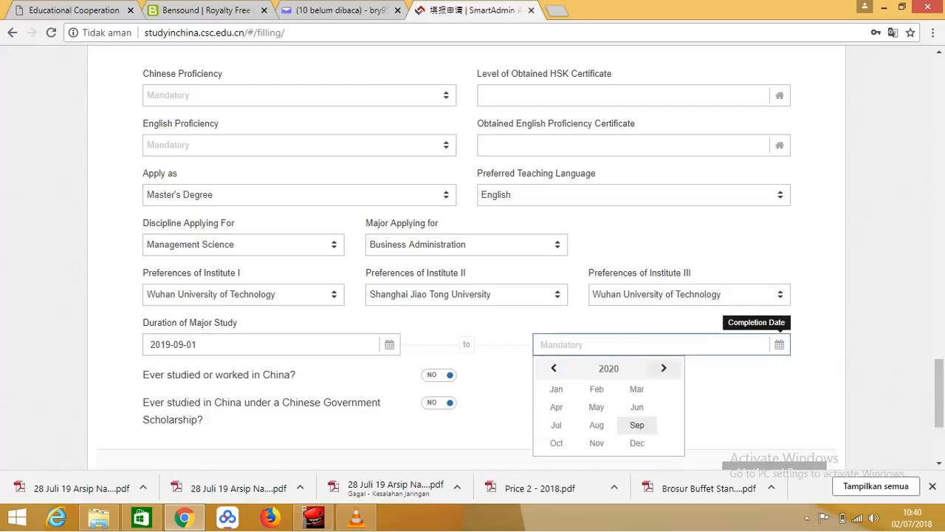
click(663, 368)
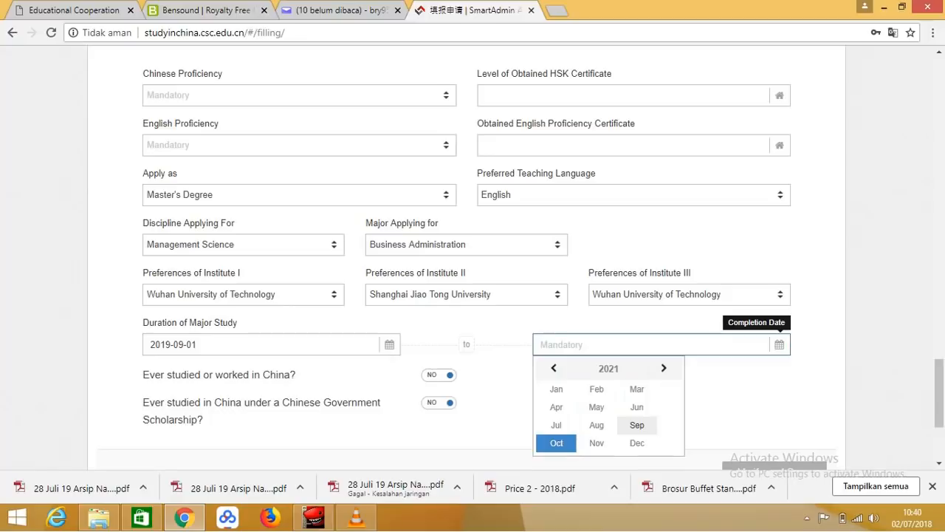
click(557, 424)
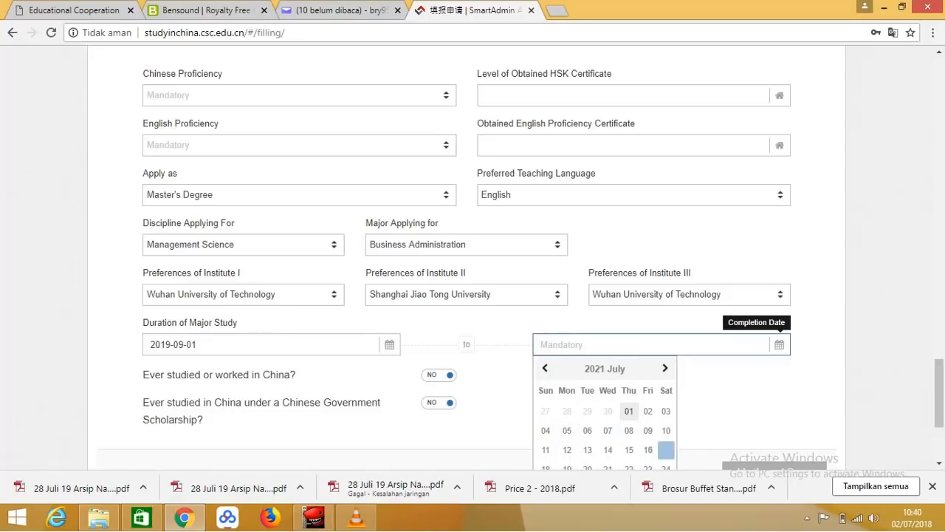
click(739, 402)
Set the completion date for the duration of major study to 2021-07-31
drag(938, 393, 939, 403)
click(650, 284)
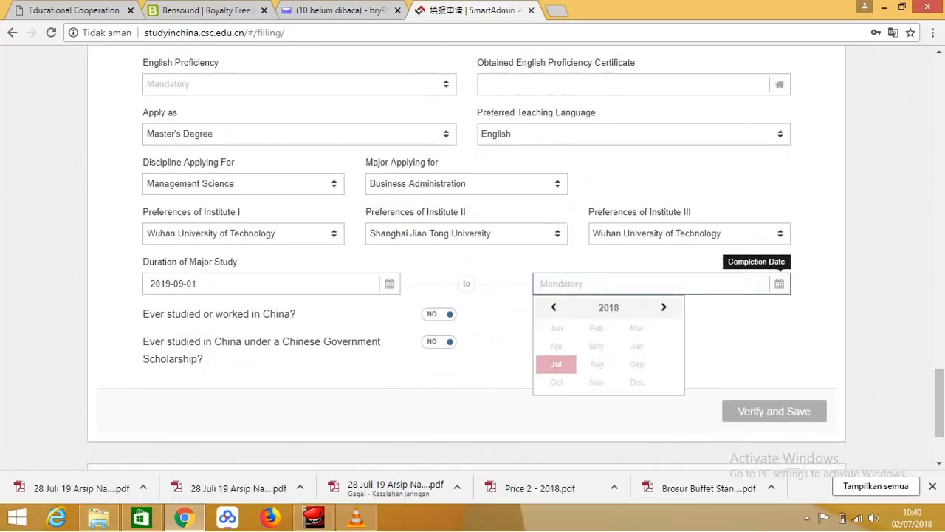
click(663, 308)
click(663, 308)
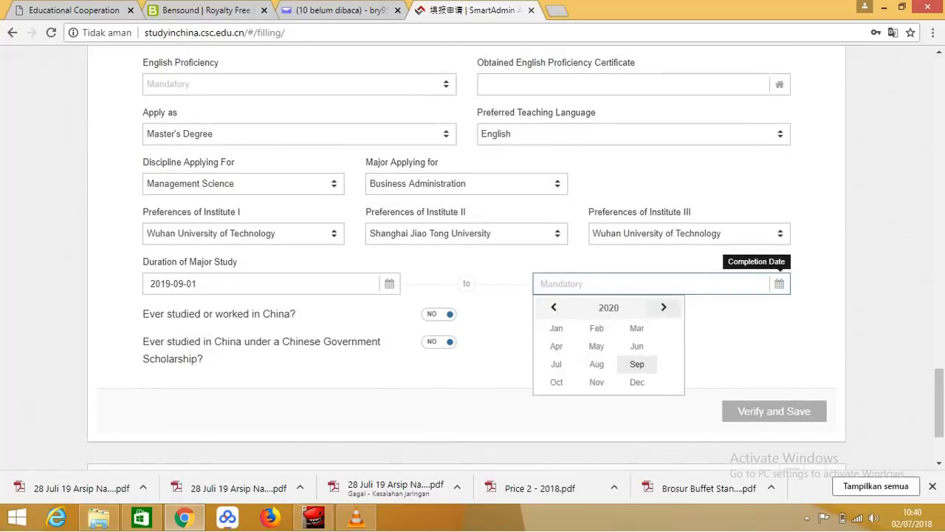
click(663, 307)
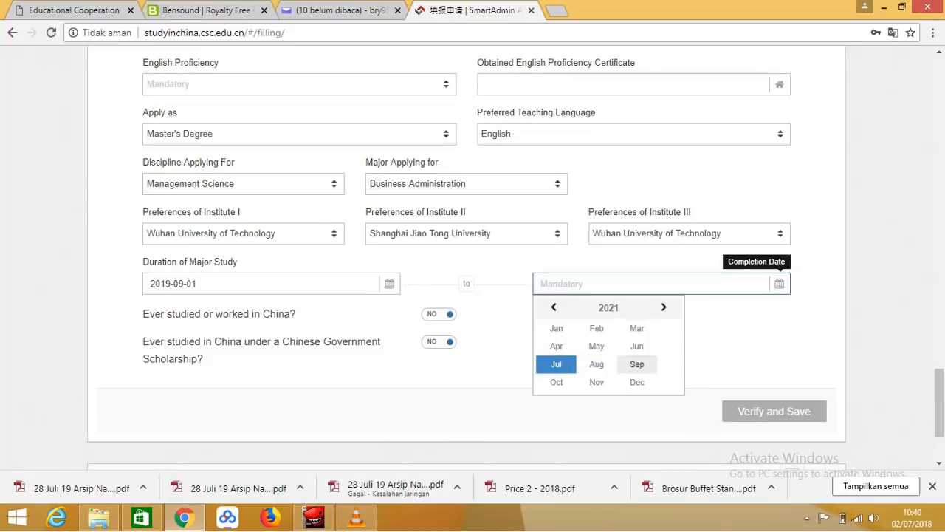
click(556, 364)
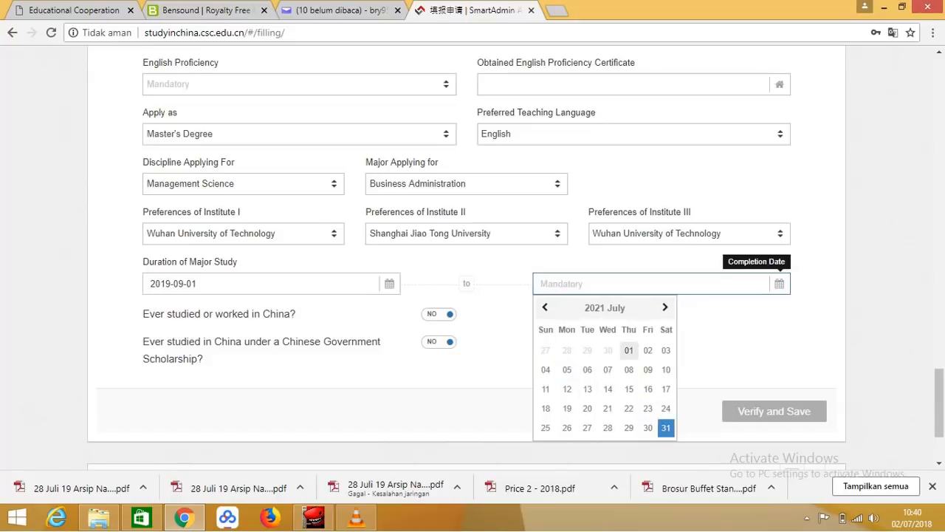
click(665, 427)
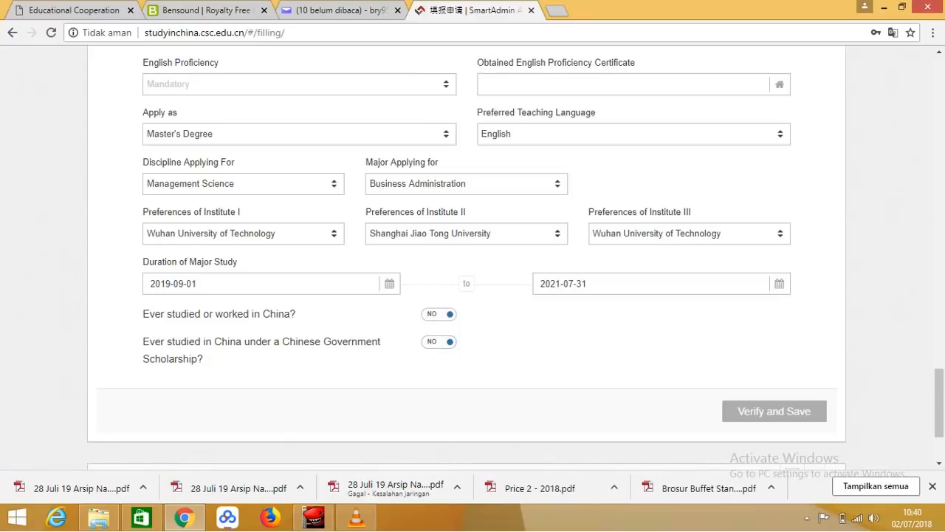
Expand the Other Contacts section and look through its contact in China and family member fields
scroll(939, 403, down, 1)
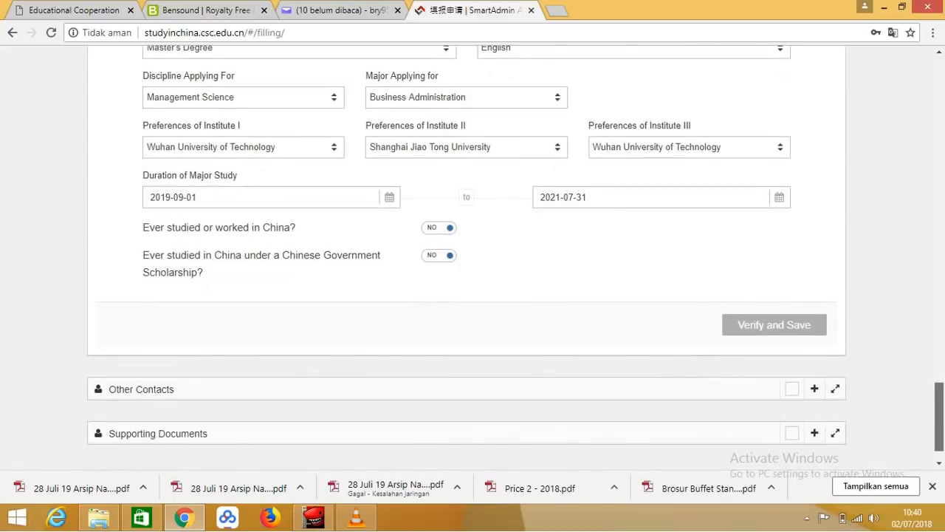
scroll(472, 259, down, 1)
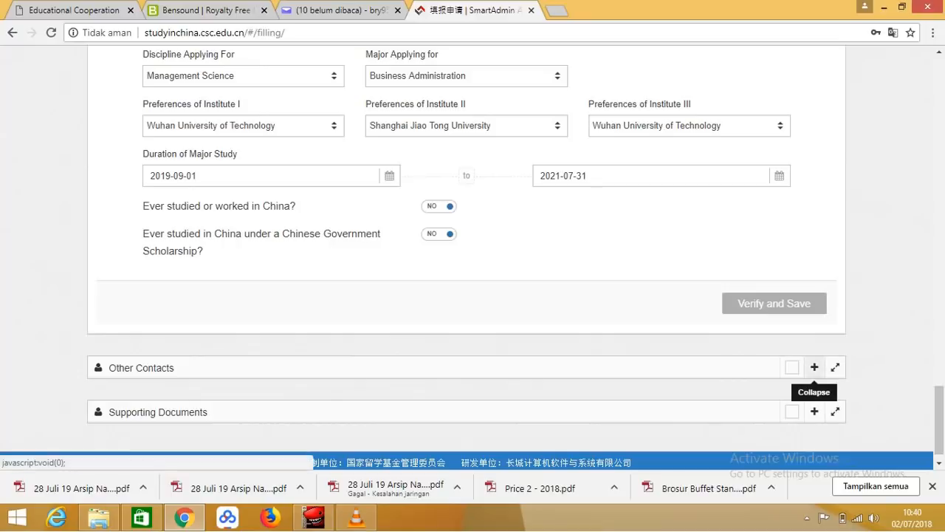
click(815, 367)
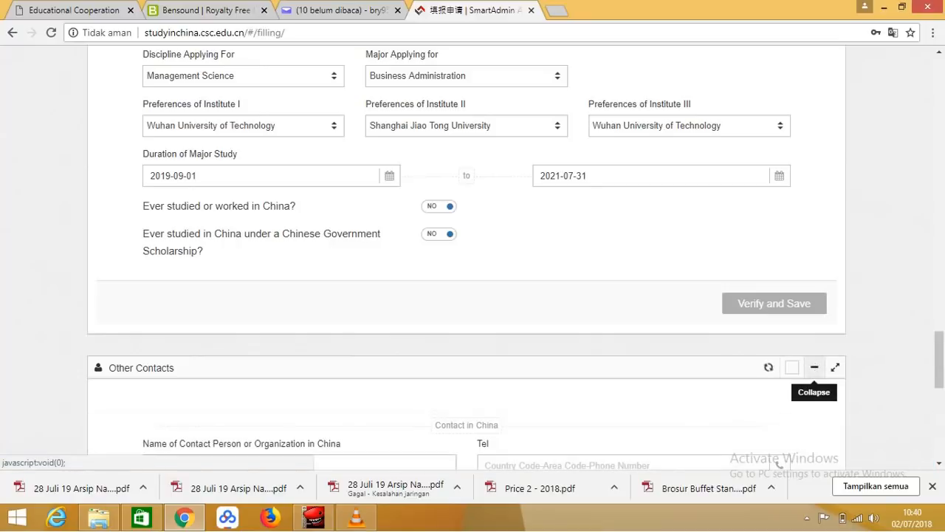
scroll(815, 367, down, 2)
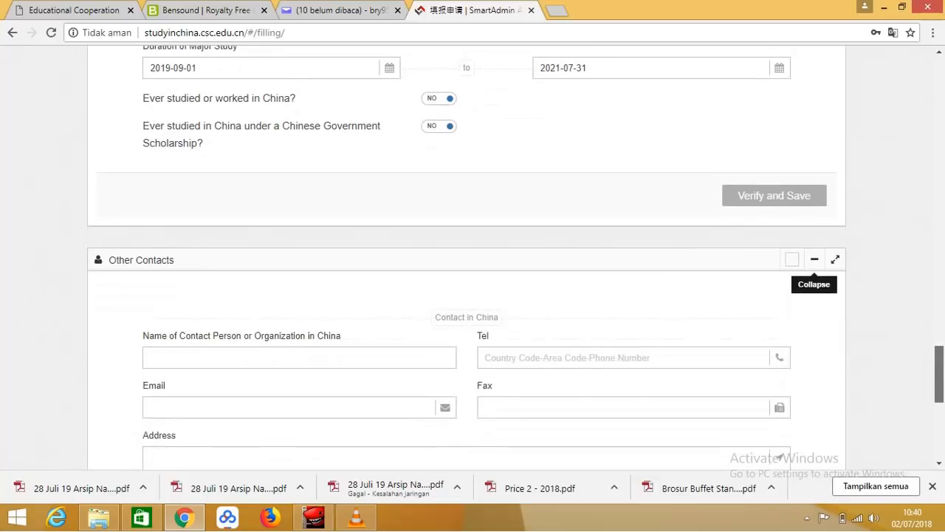
scroll(815, 367, down, 3)
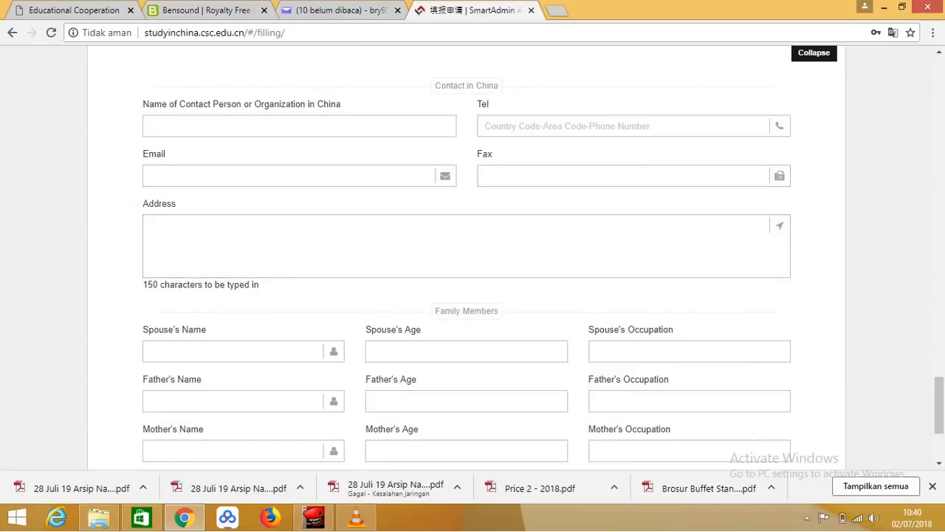
drag(940, 406, 940, 432)
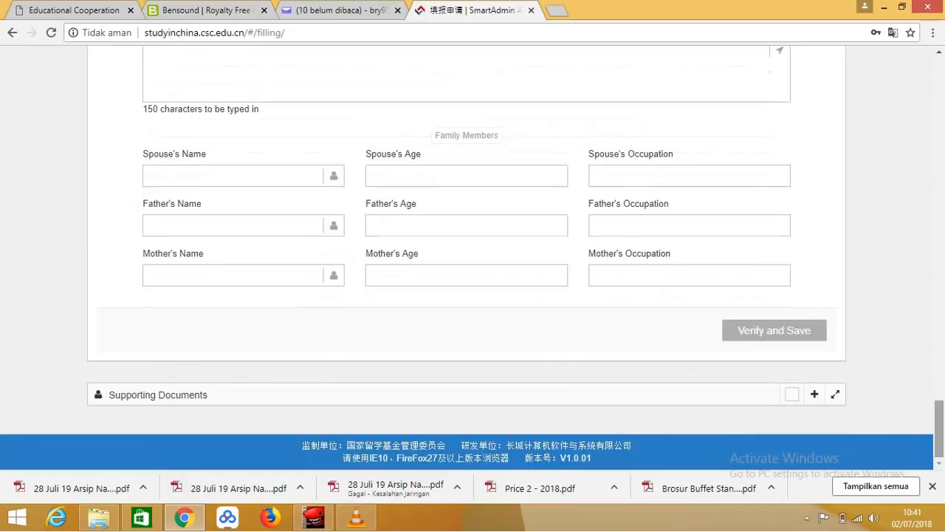
Expand the Supporting Documents section, review which documents are mandatory, and return to the application's beginning
click(814, 394)
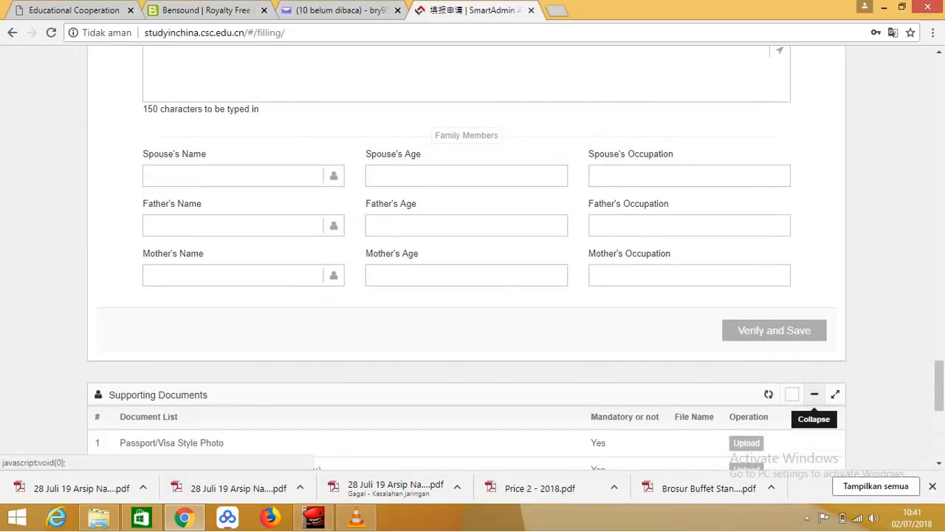
scroll(815, 393, down, 5)
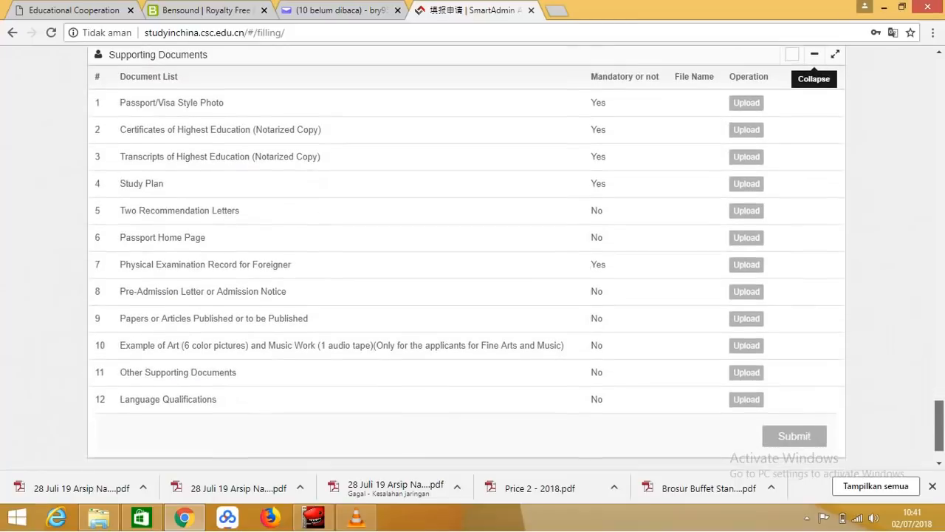
drag(940, 426, 940, 425)
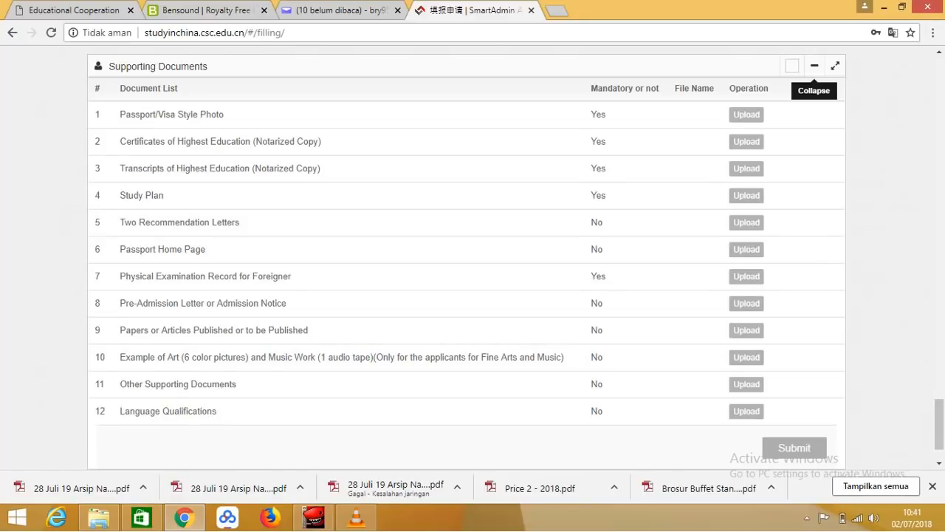
drag(939, 425, 940, 81)
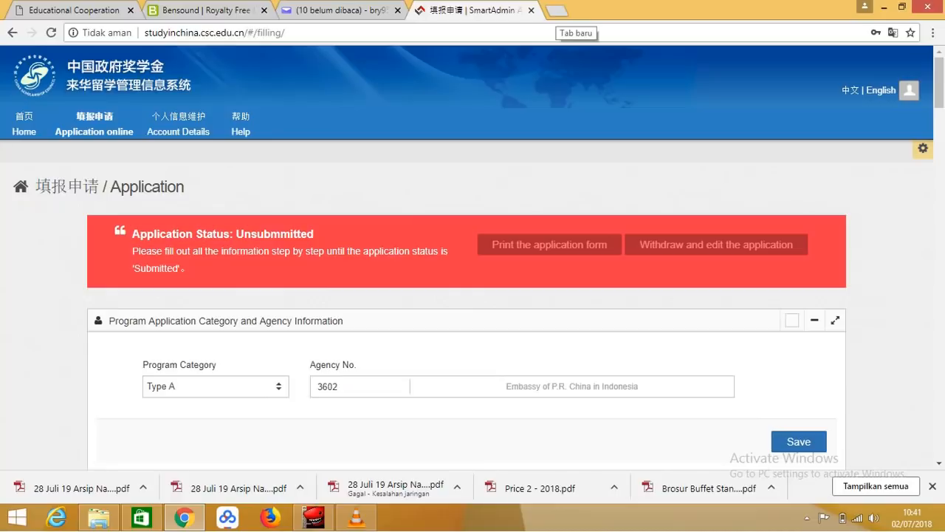
Load admission.whut.edu.cn in a new browser tab, then return to the scholarship application page
click(557, 11)
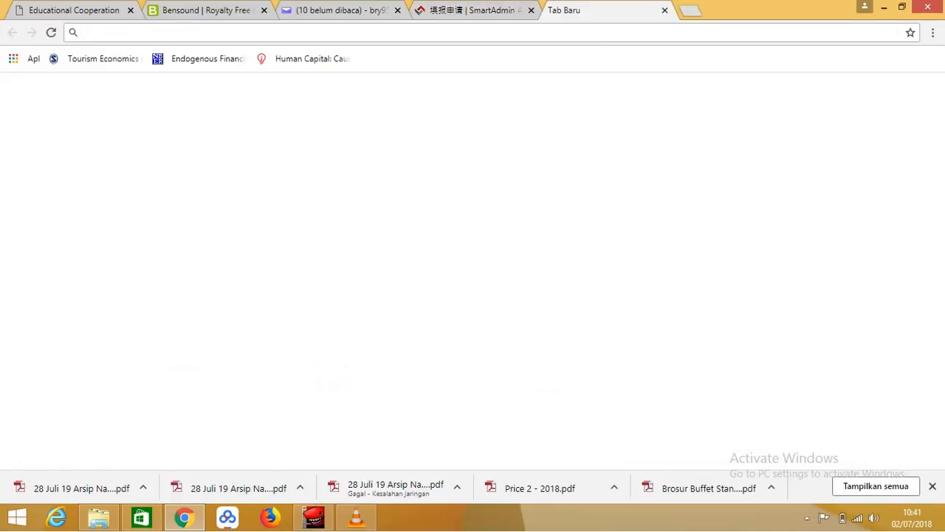
text(admis)
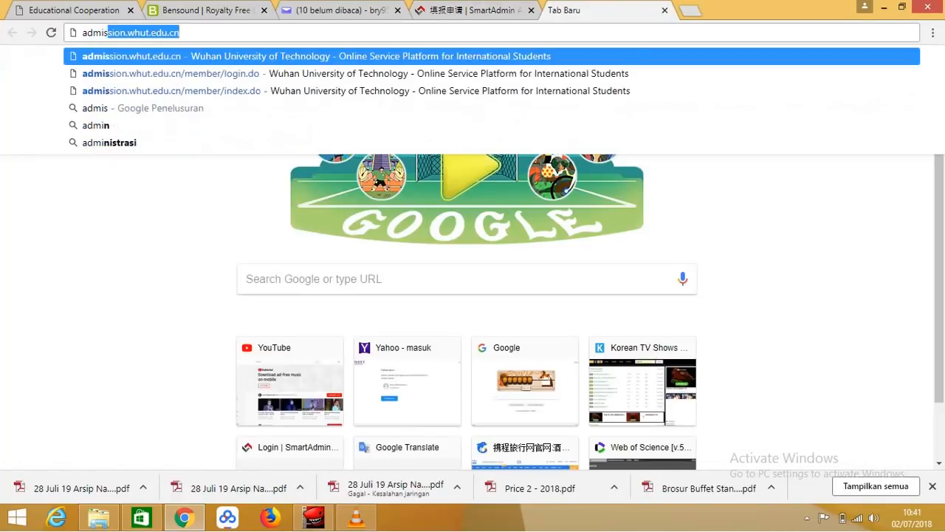
text(s)
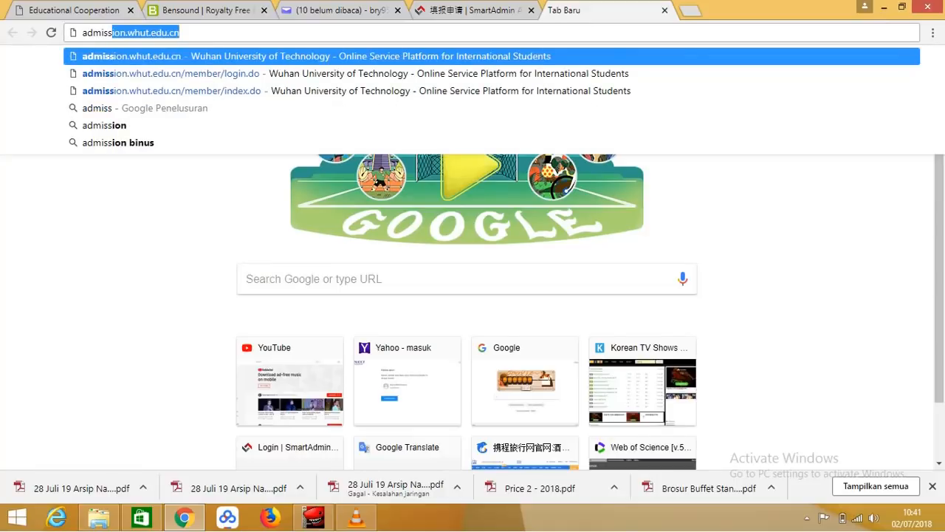
key(Return)
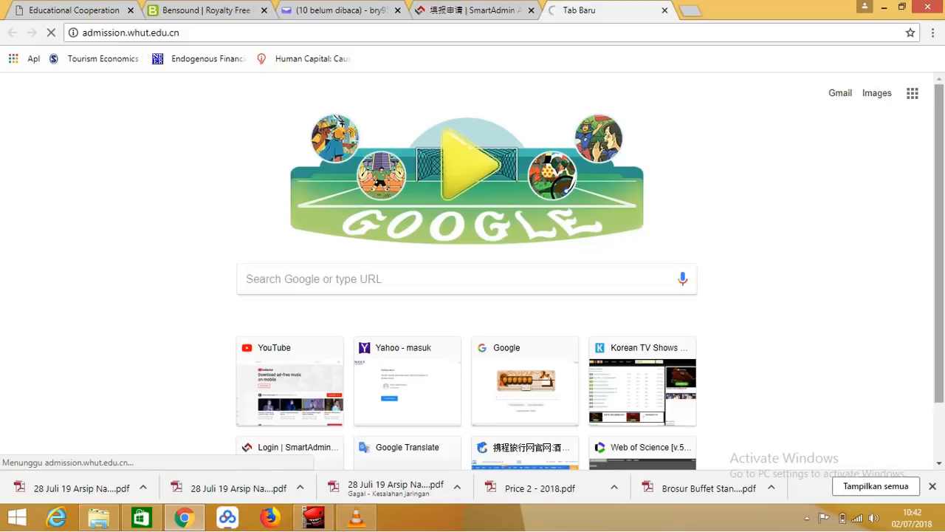
scroll(473, 273, down, 1)
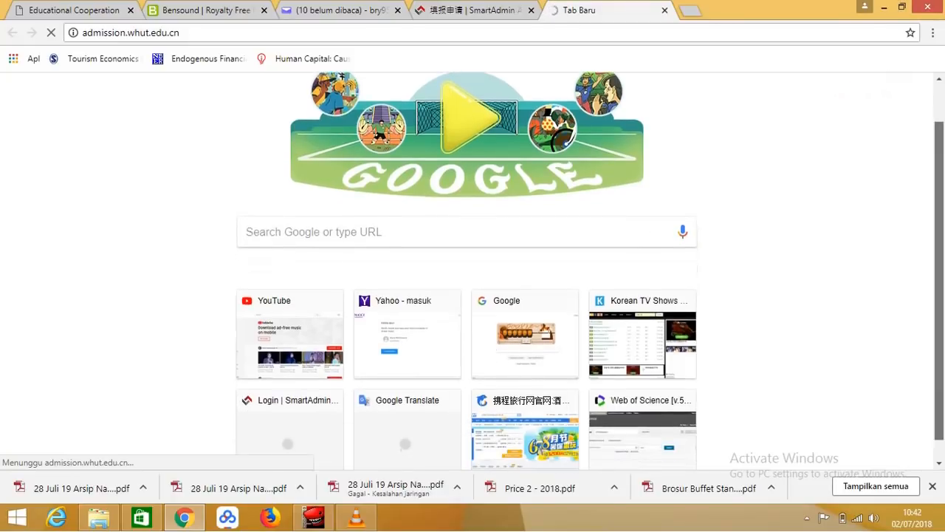
scroll(472, 273, up, 1)
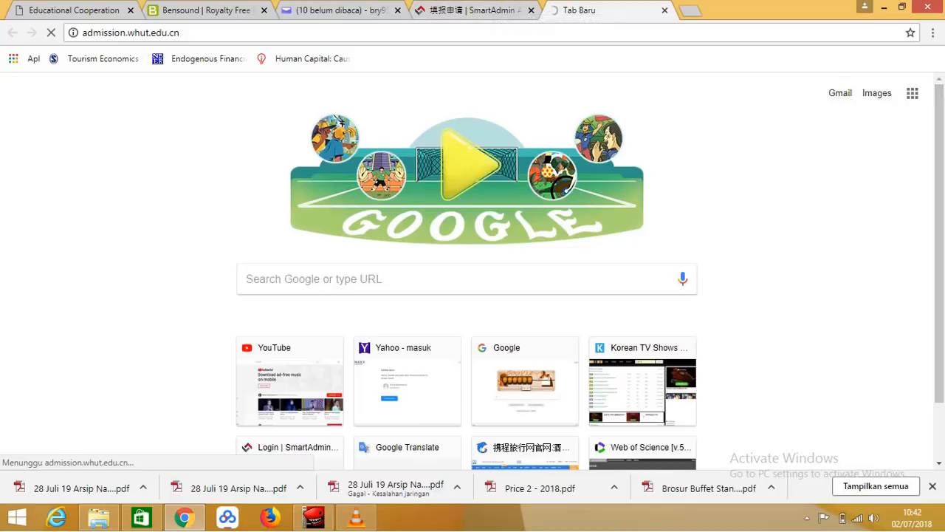
click(180, 33)
key(Return)
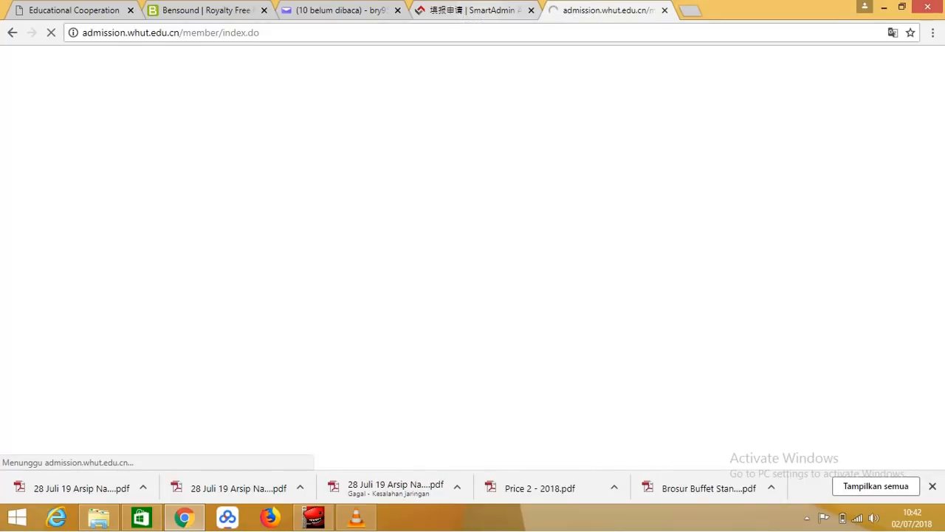
click(474, 10)
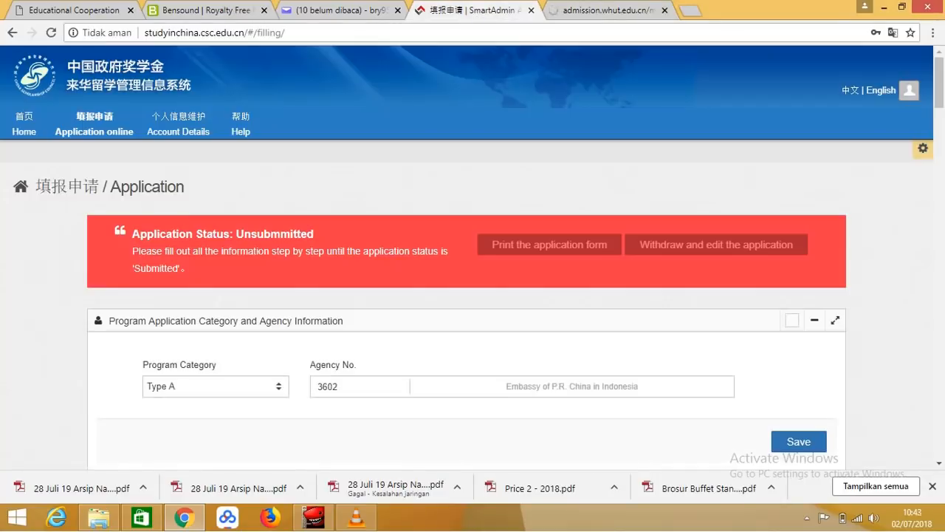